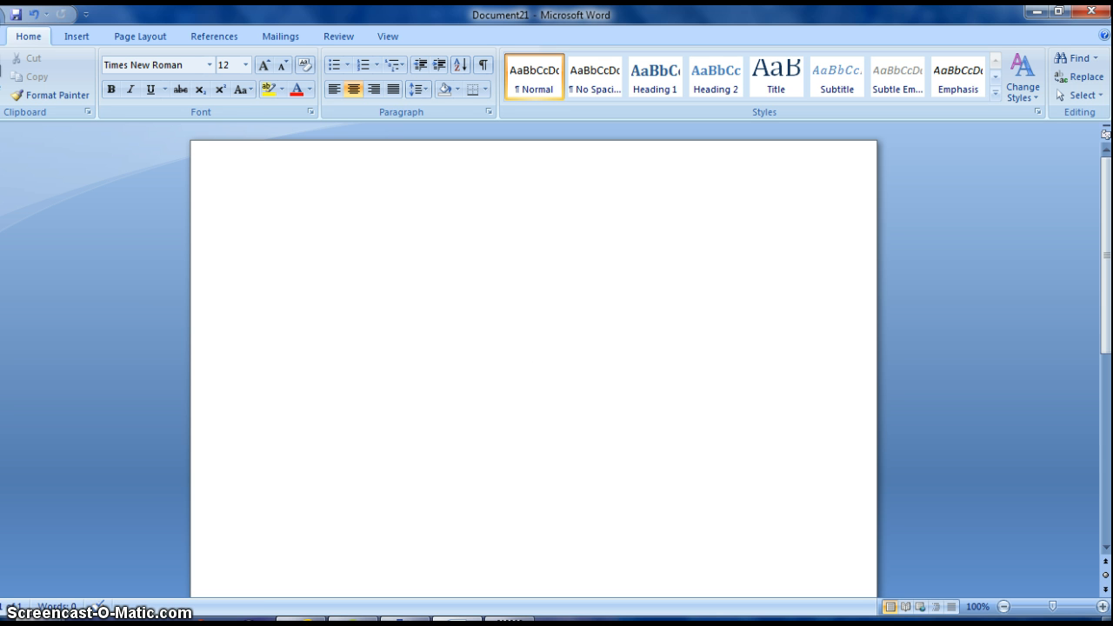
Apply Normal 1-inch margins and set paragraphs to Centered with Double line spacing.
click(122, 39)
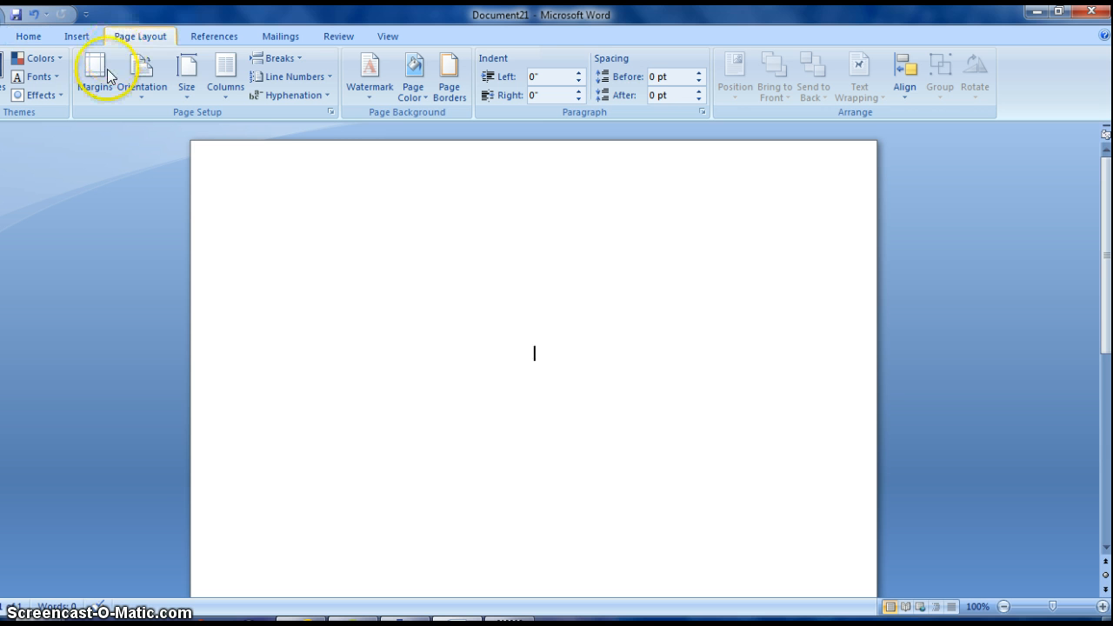
click(97, 97)
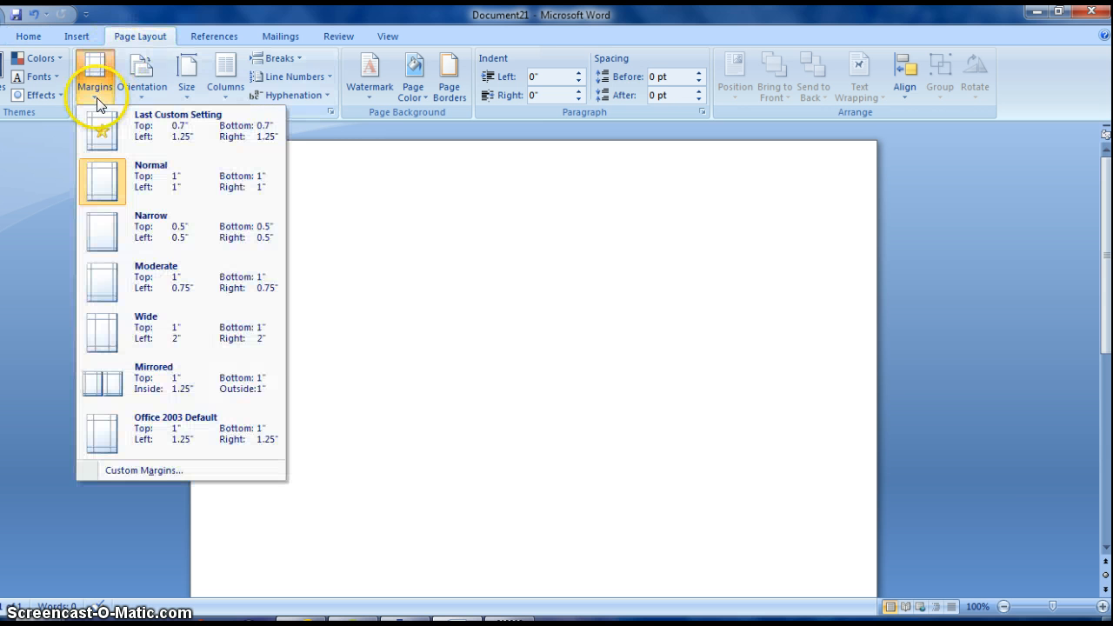
click(103, 181)
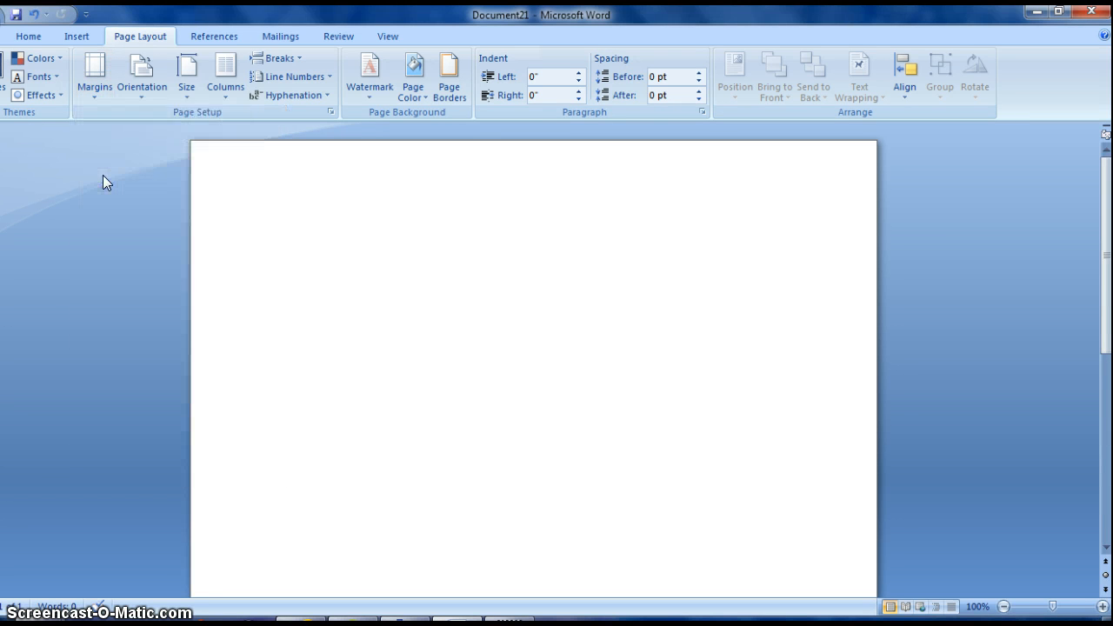
click(702, 112)
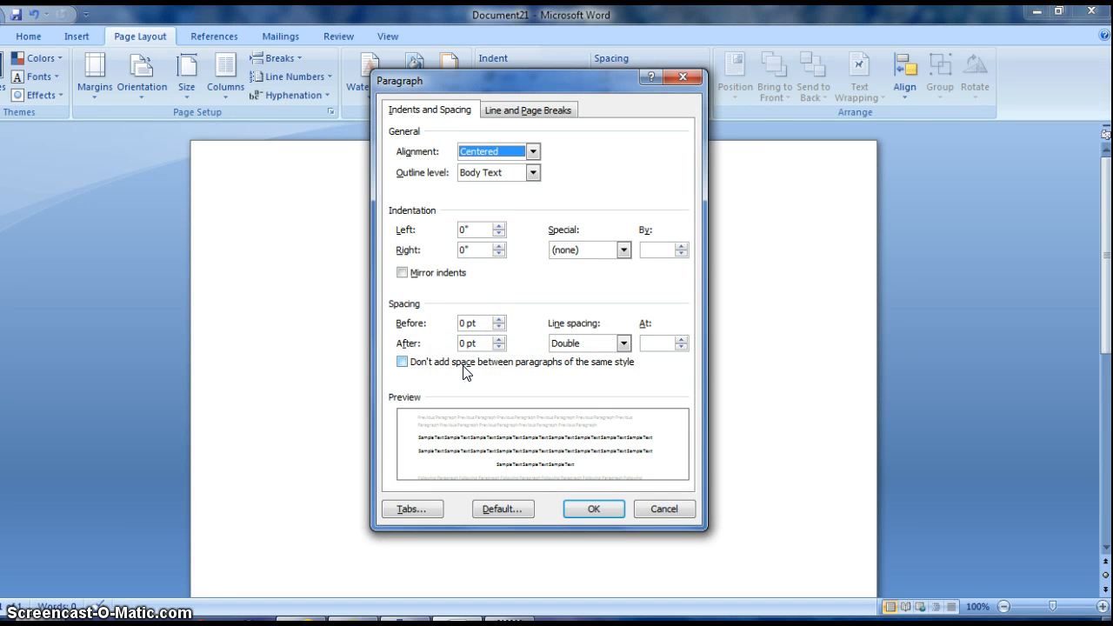
click(597, 510)
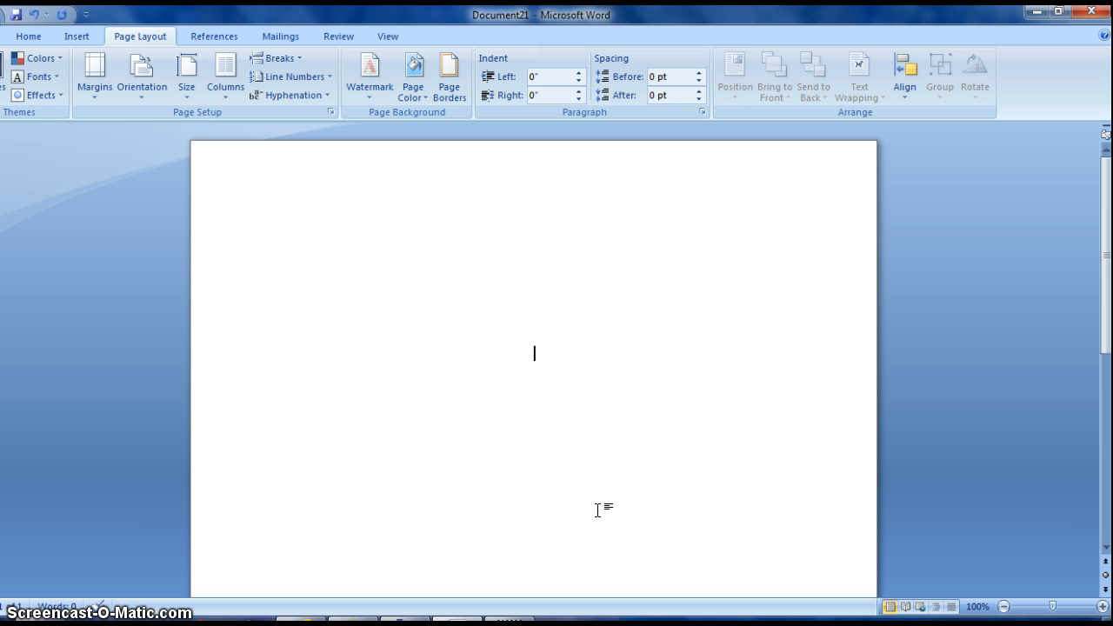
Type the title 'Animals Are People Too', the student's name and 'Pre-AP English 2- 1st' on separate lines.
text(Animals Are People T)
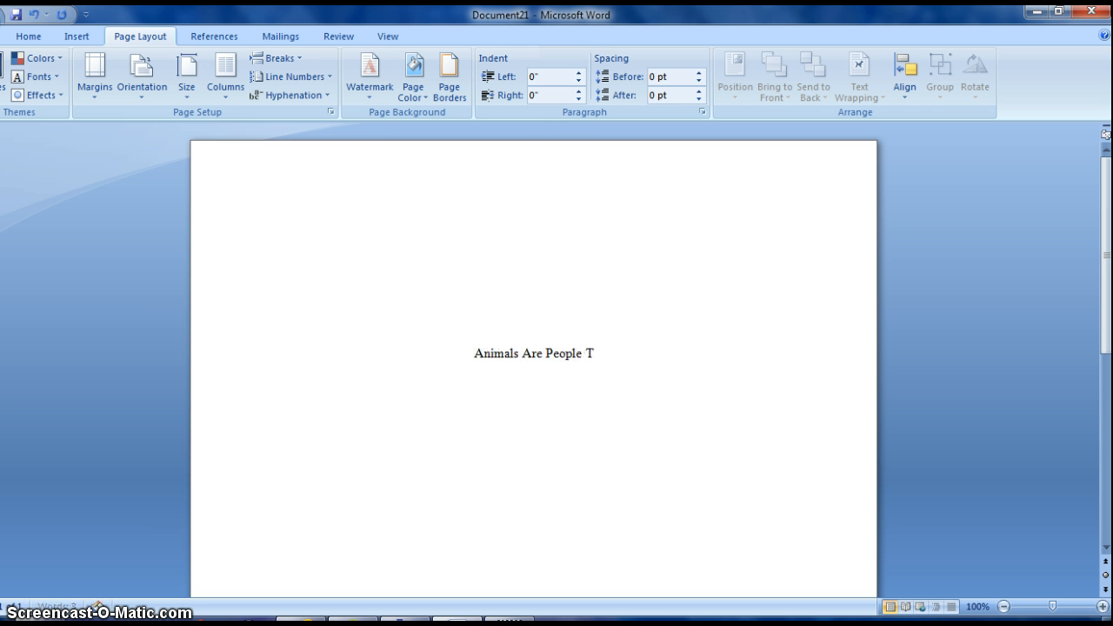
text(oo)
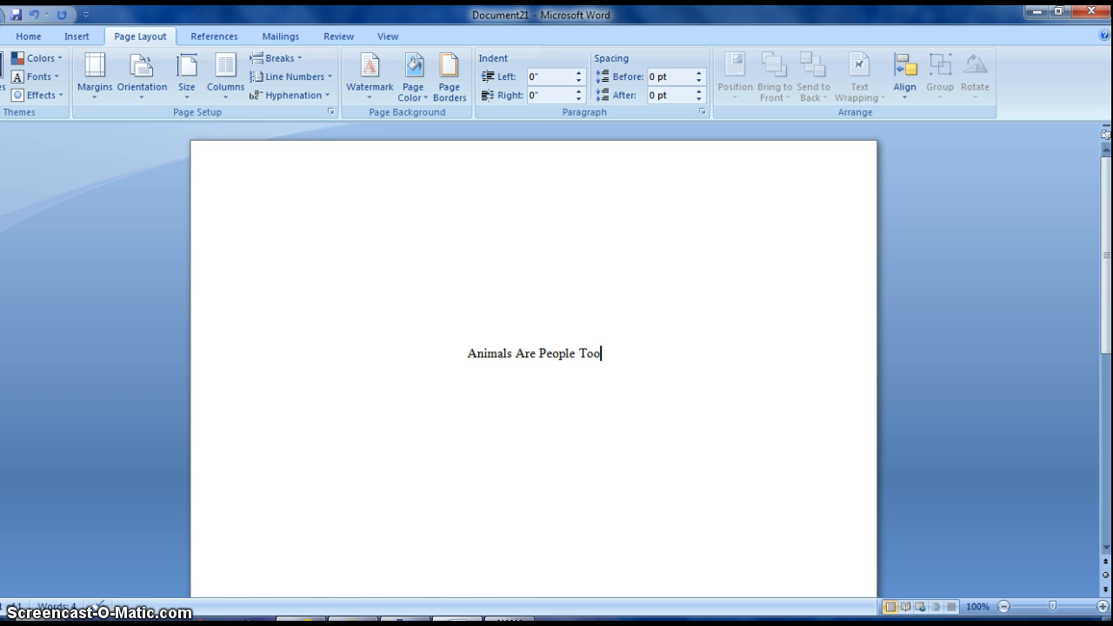
key(Return)
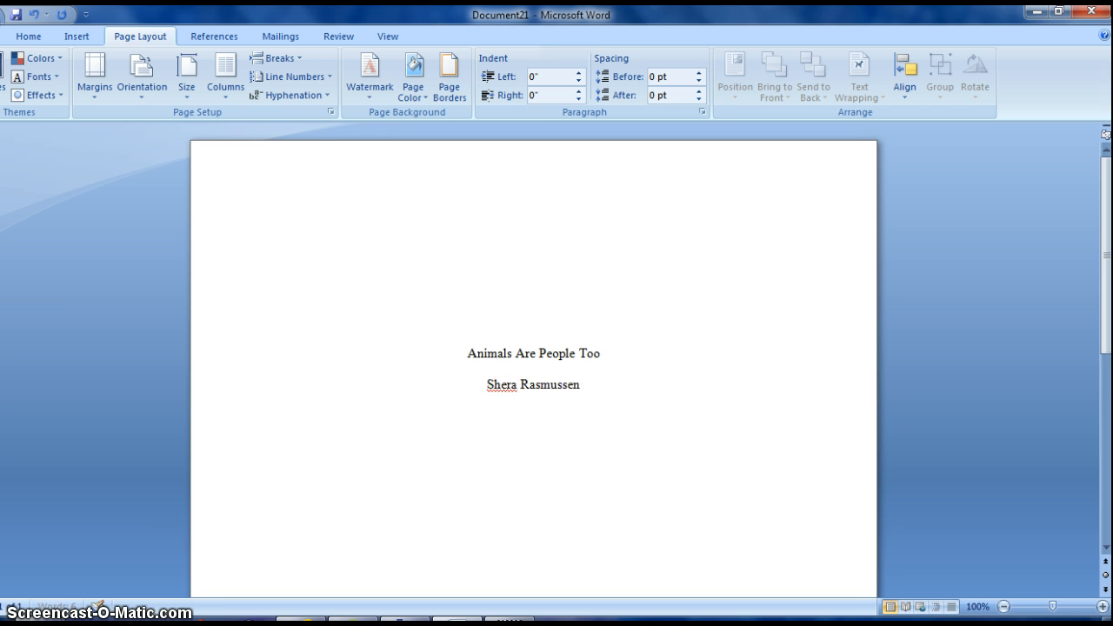
key(Return)
text(Pre-AP English 2- 1)
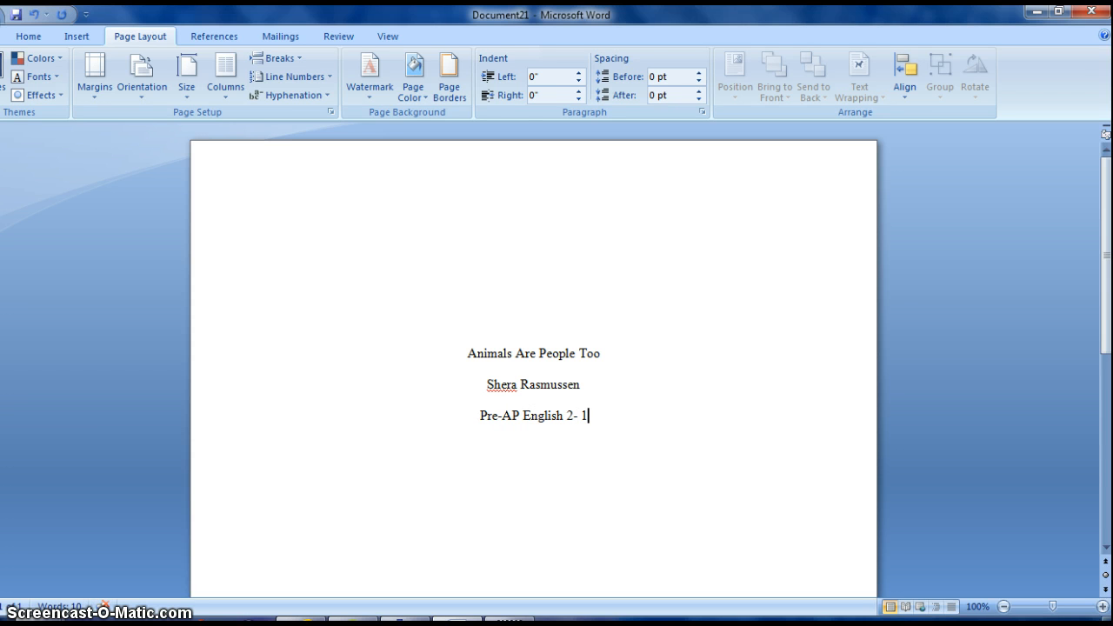
text(st)
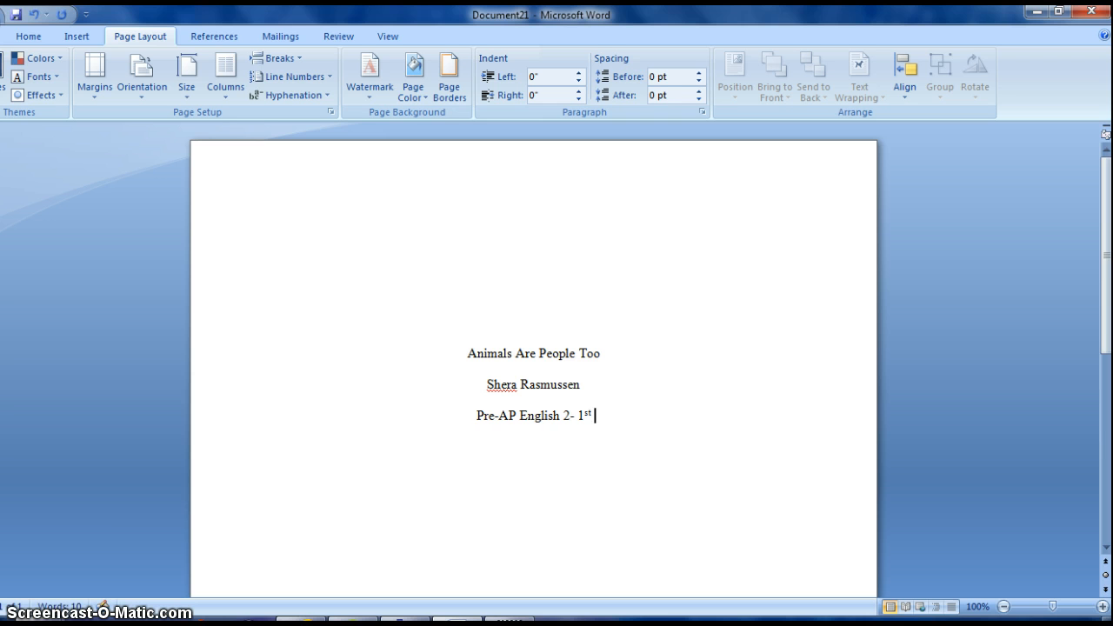
Add the teacher's name and the date '24 February 2015' on the following lines.
key(Return)
text(Mrs. Rasmussen)
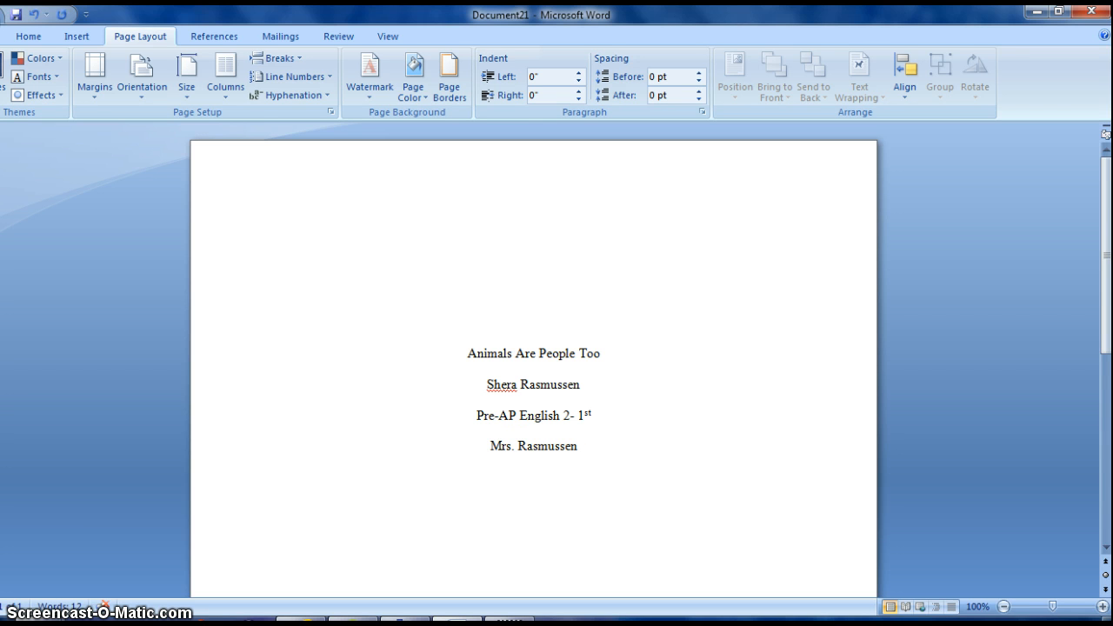
key(Return)
text(24 Febr)
text(ara)
key(BackSpace)
key(BackSpace)
key(BackSpace)
text(uary)
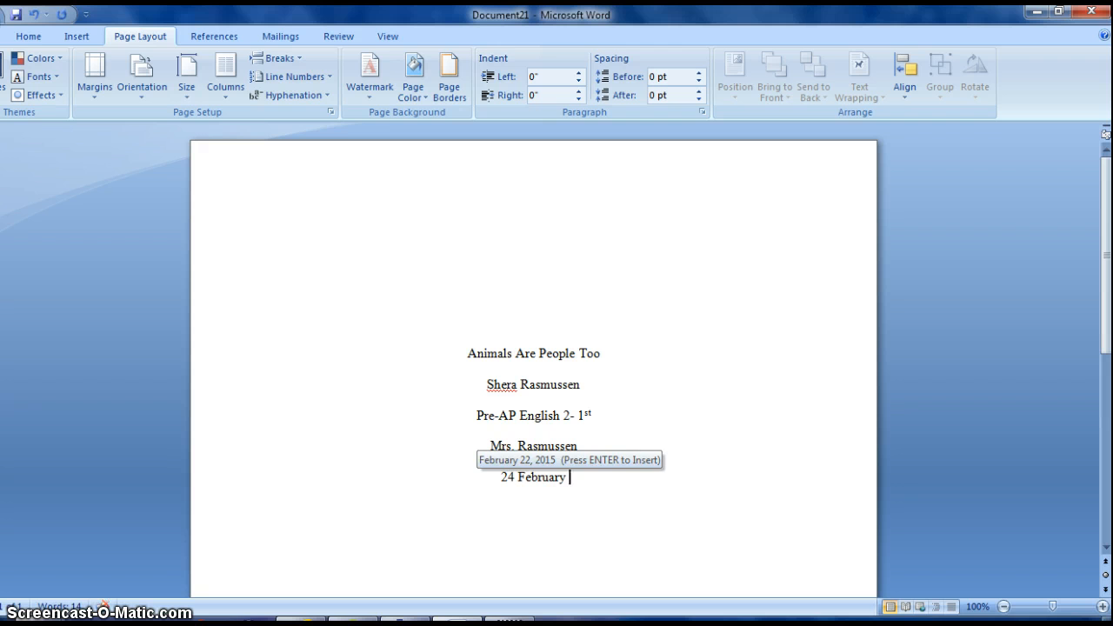
text( 2015)
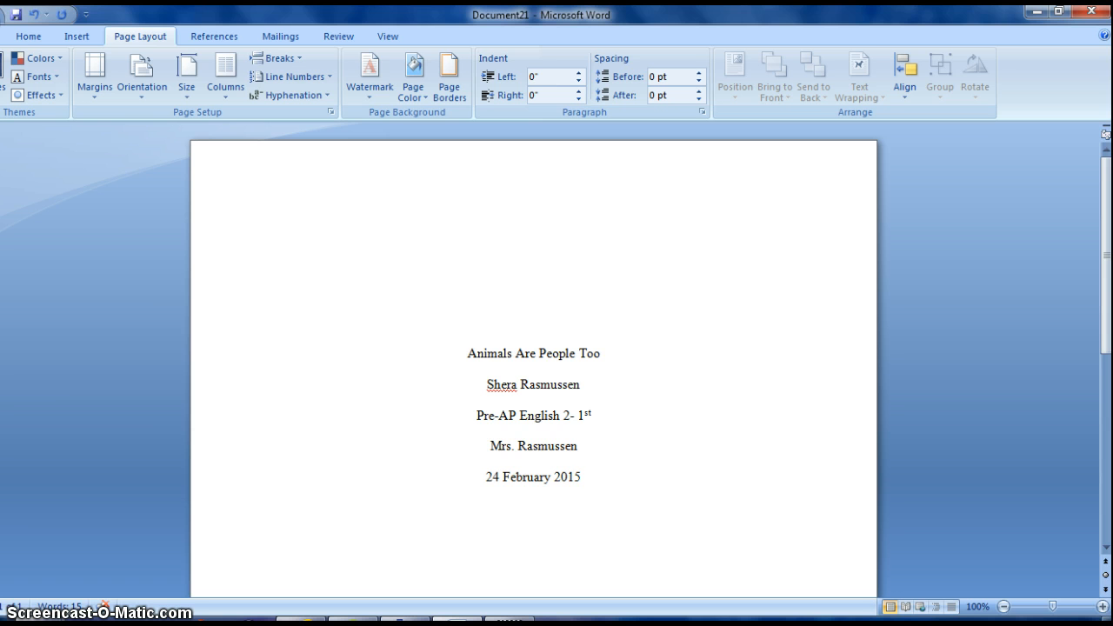
Make the title 'Animals Are People Too' bold at 14 pt.
drag(602, 353, 471, 352)
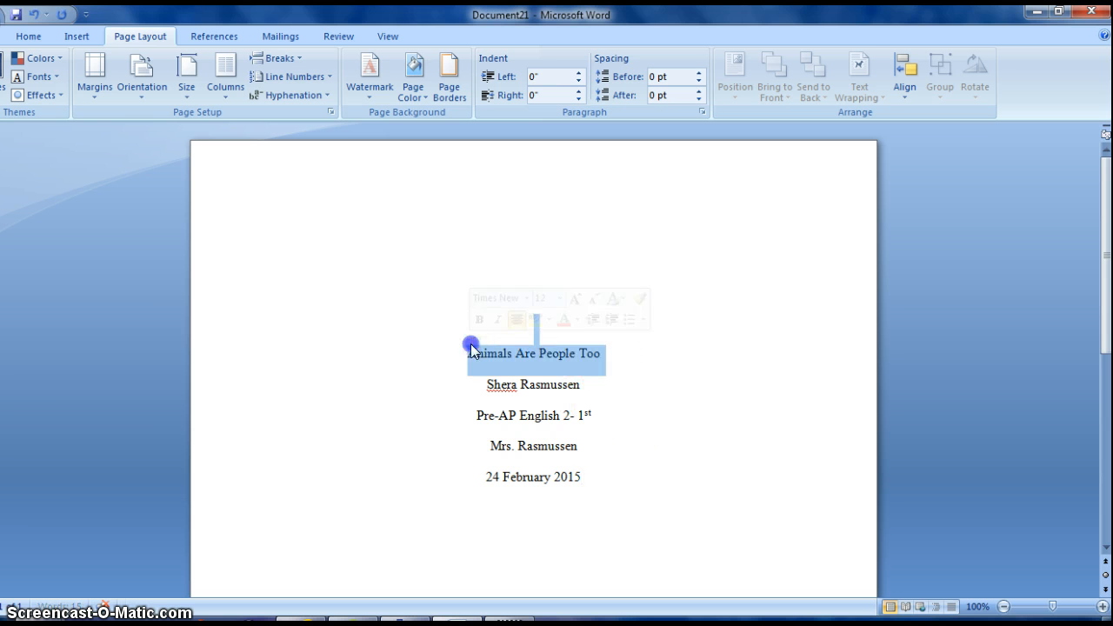
click(479, 319)
click(559, 298)
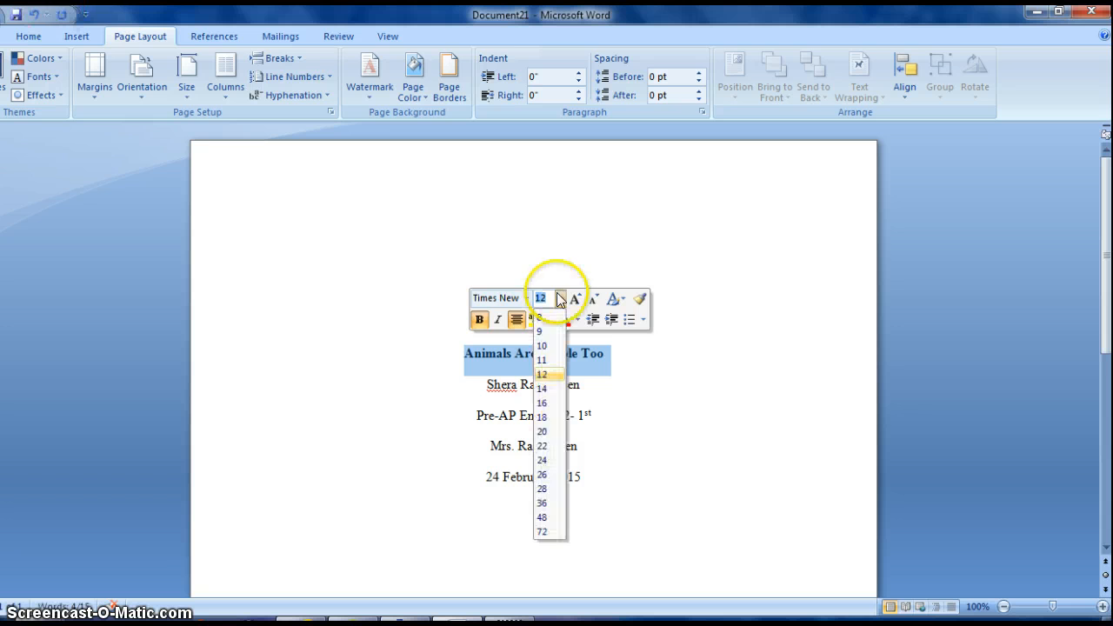
click(542, 388)
click(615, 501)
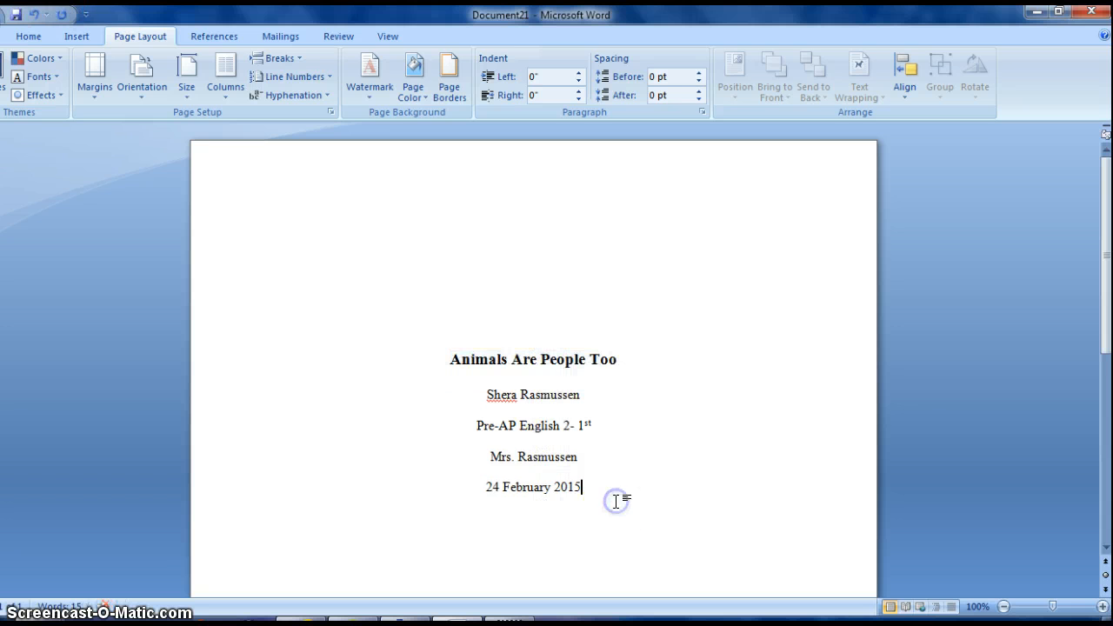
Add the placeholder line 'INSERT IMAGE, CARTOON, ETC.....' below the date.
drag(1107, 271, 1106, 363)
key(Return)
key(Return)
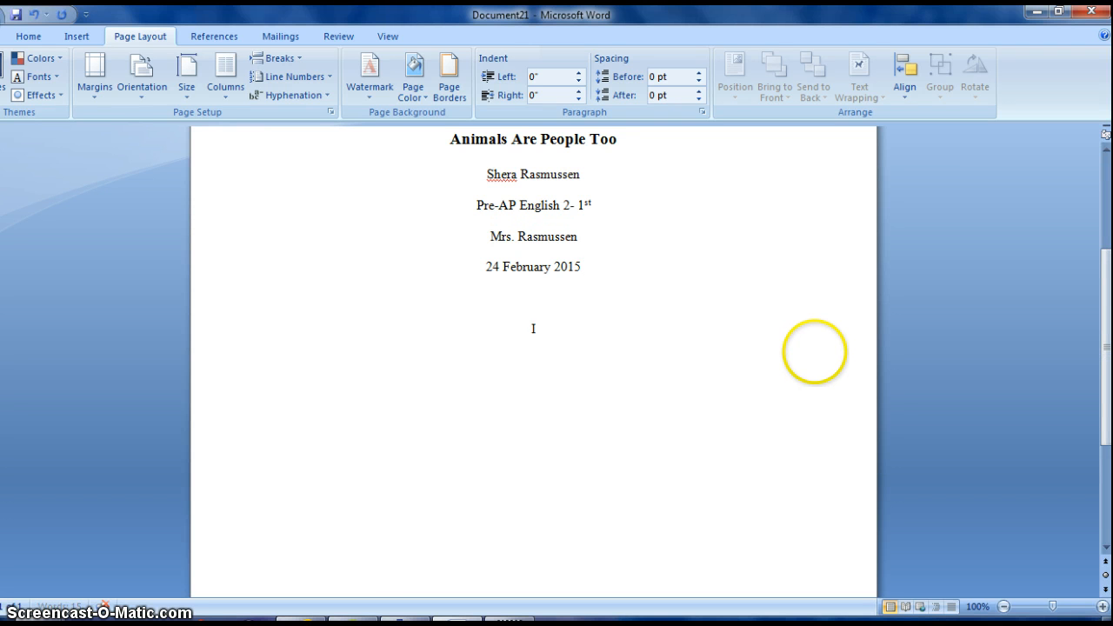
text(INSERT IMAG)
key(BackSpace)
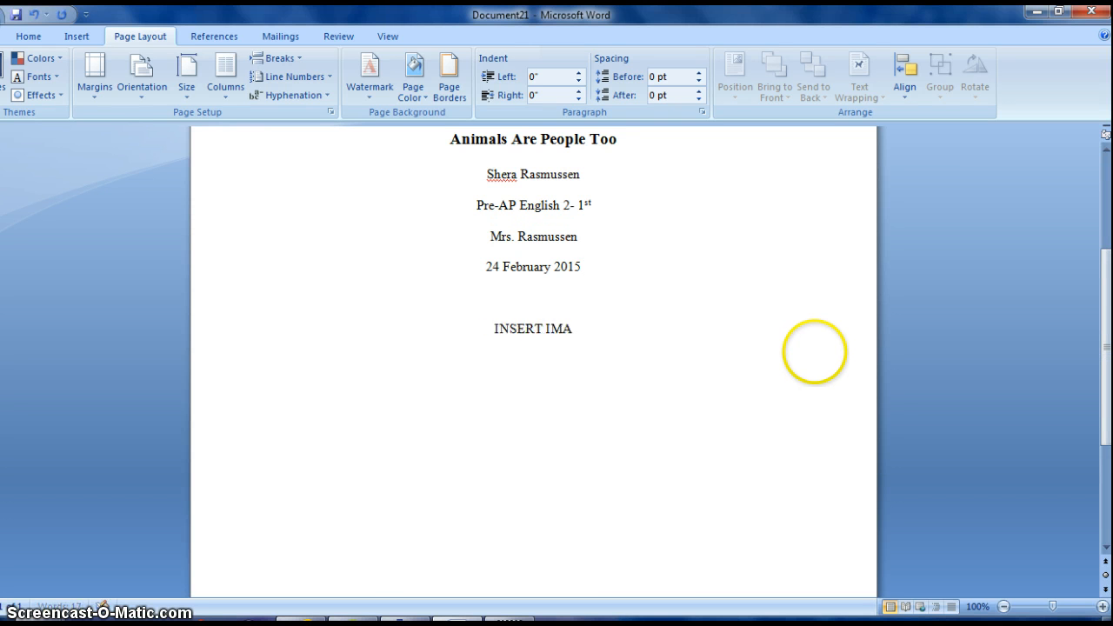
text(GE, CA)
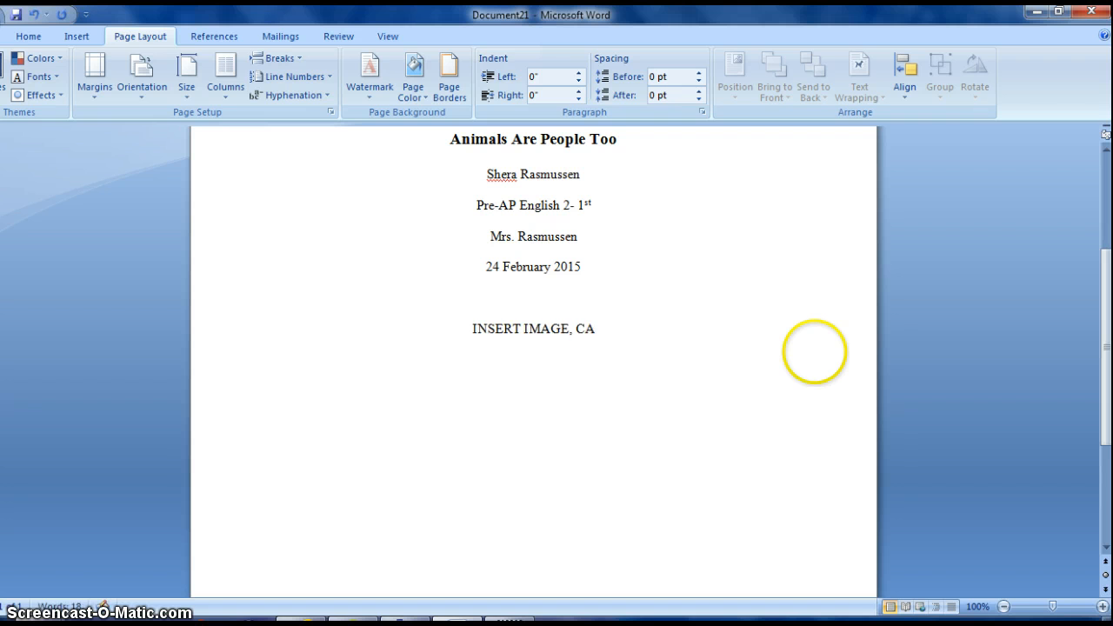
text(RTOON,)
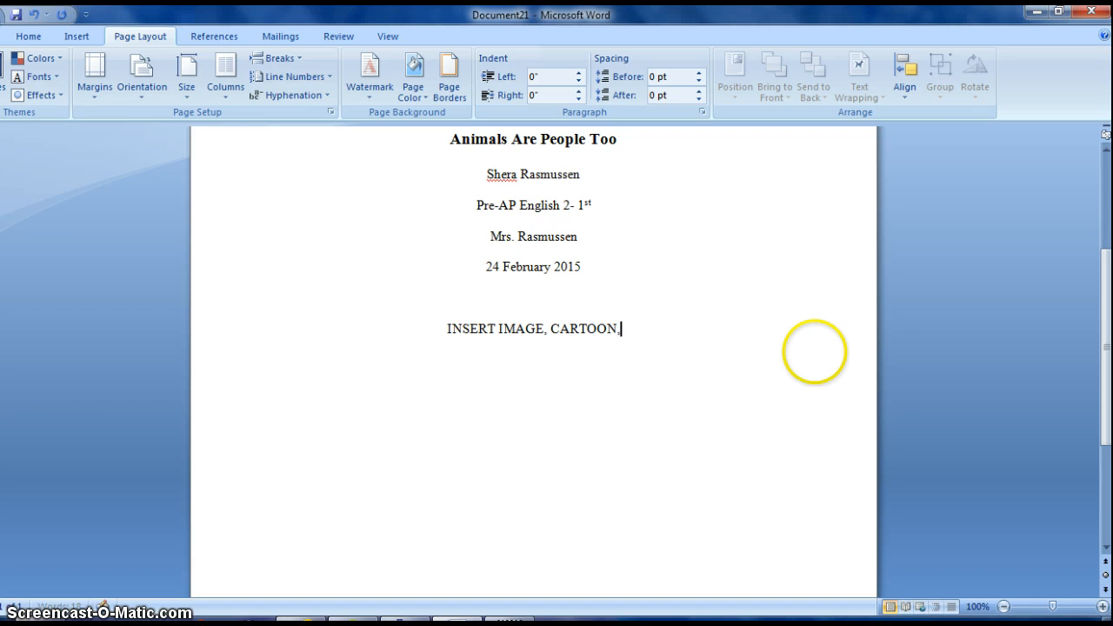
text( ETC.....)
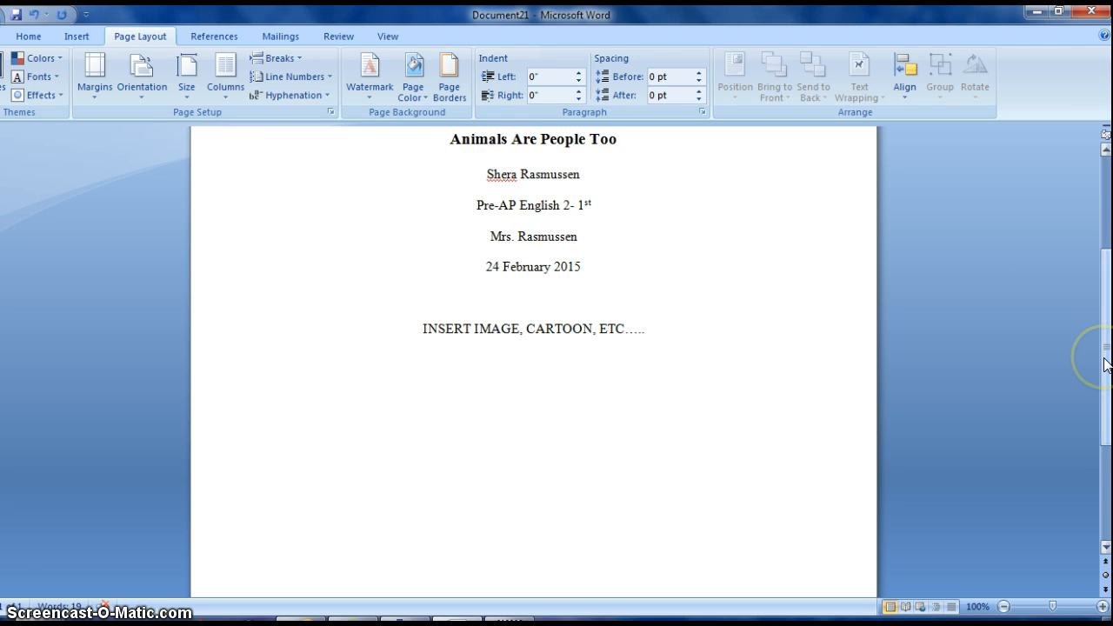
drag(1107, 364, 1107, 268)
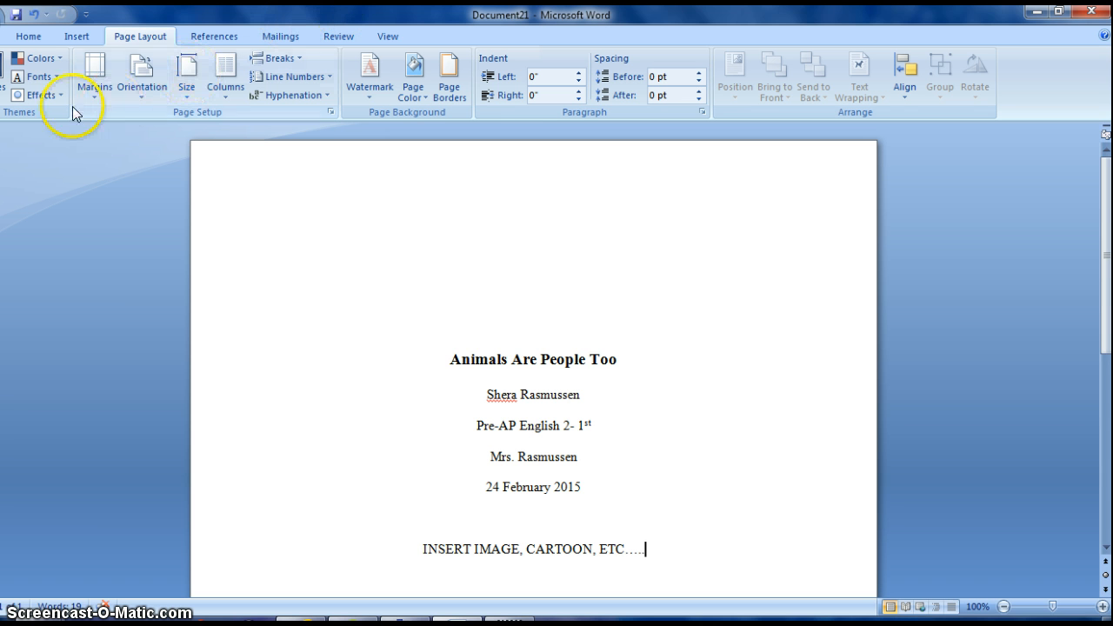
Insert a Blank header with a Plain Number 3 page number at the top right.
click(34, 33)
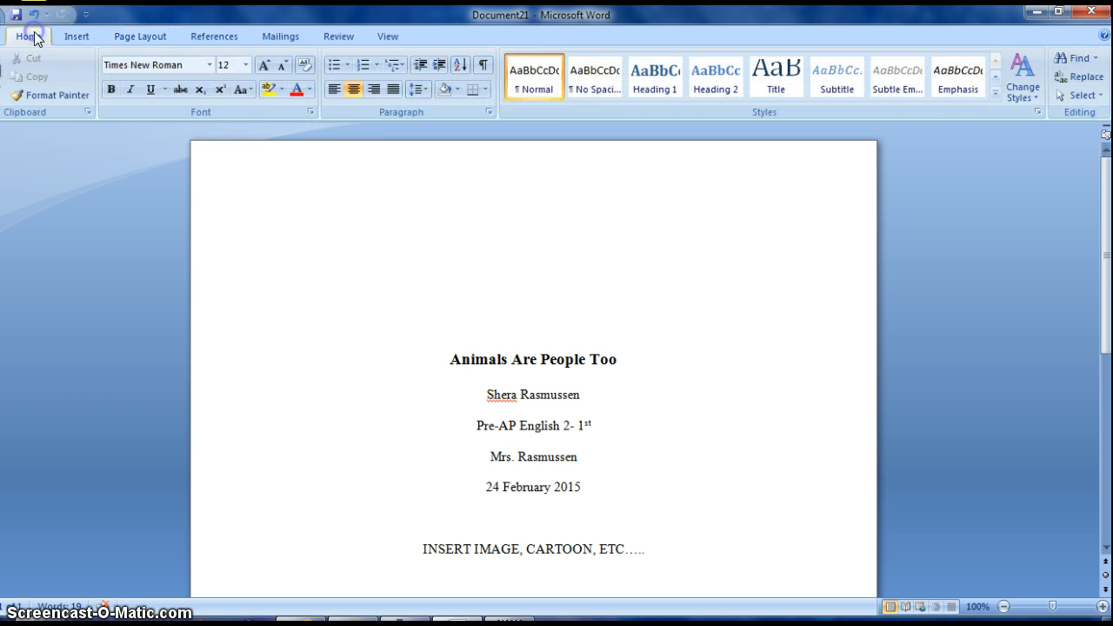
click(84, 36)
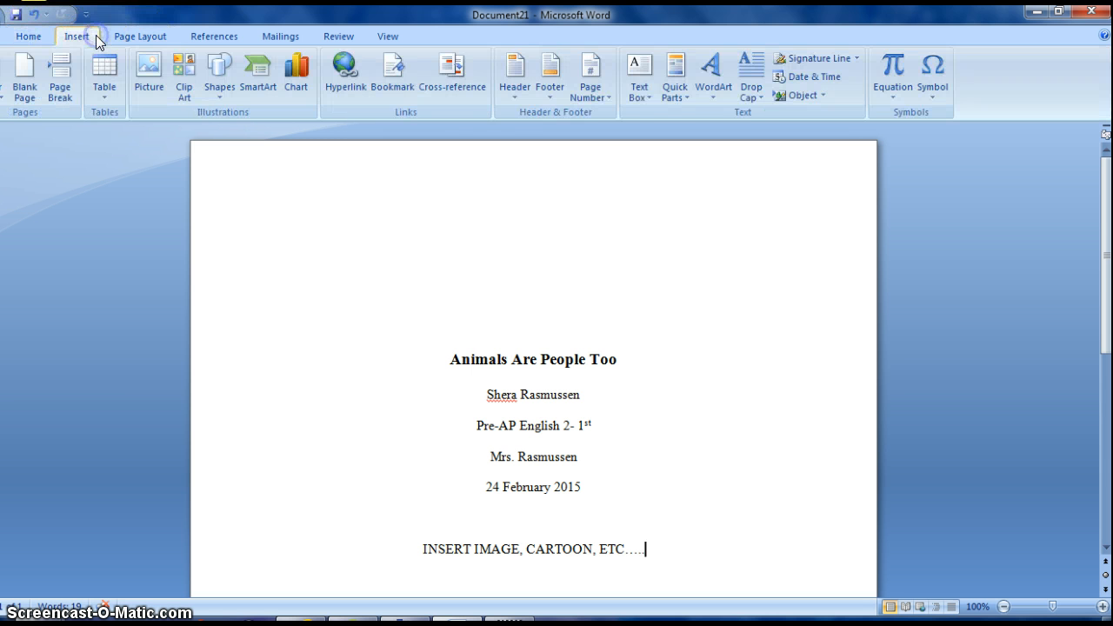
click(516, 95)
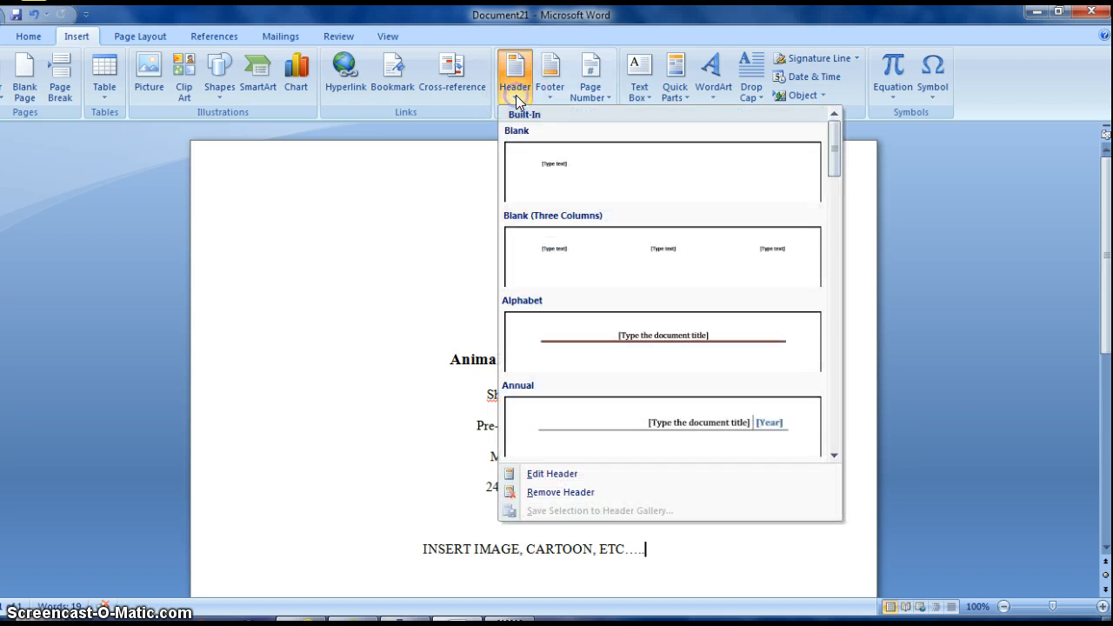
click(550, 160)
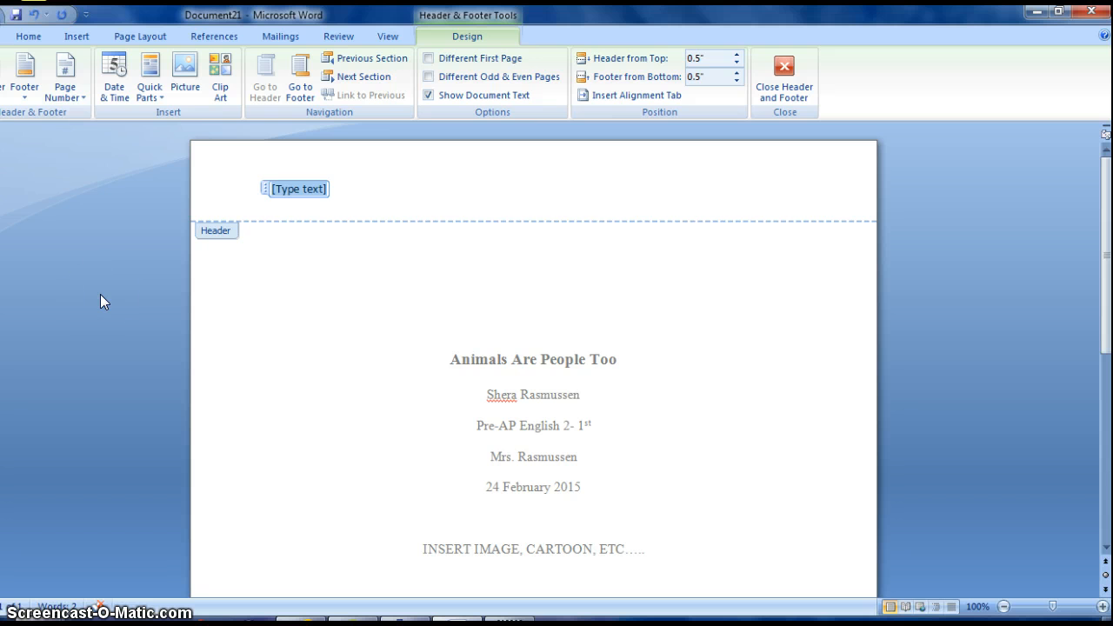
click(78, 92)
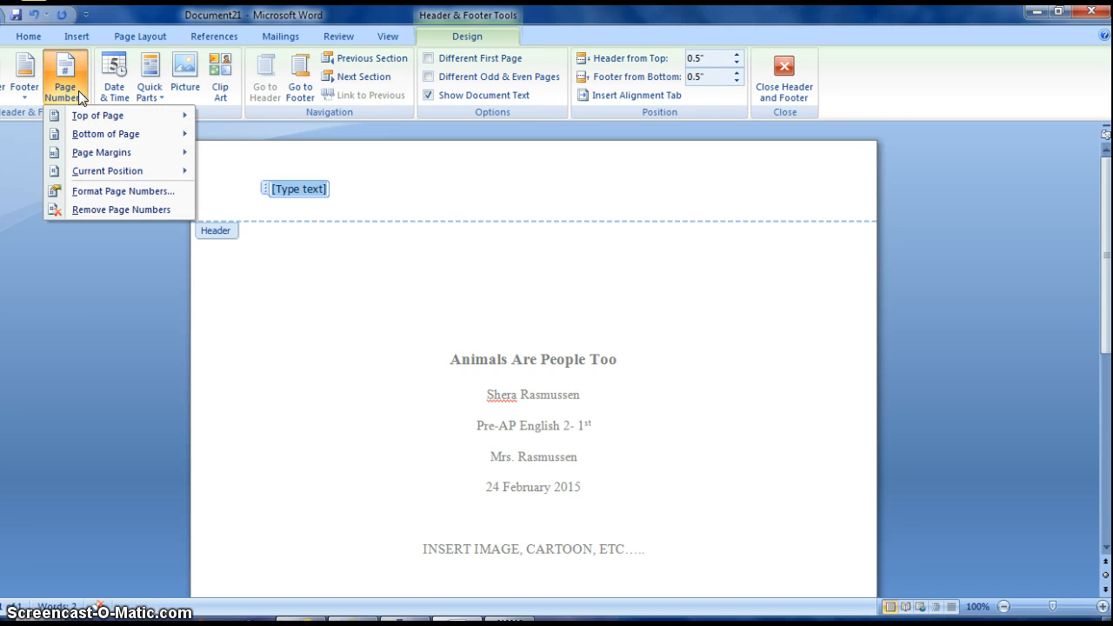
click(96, 115)
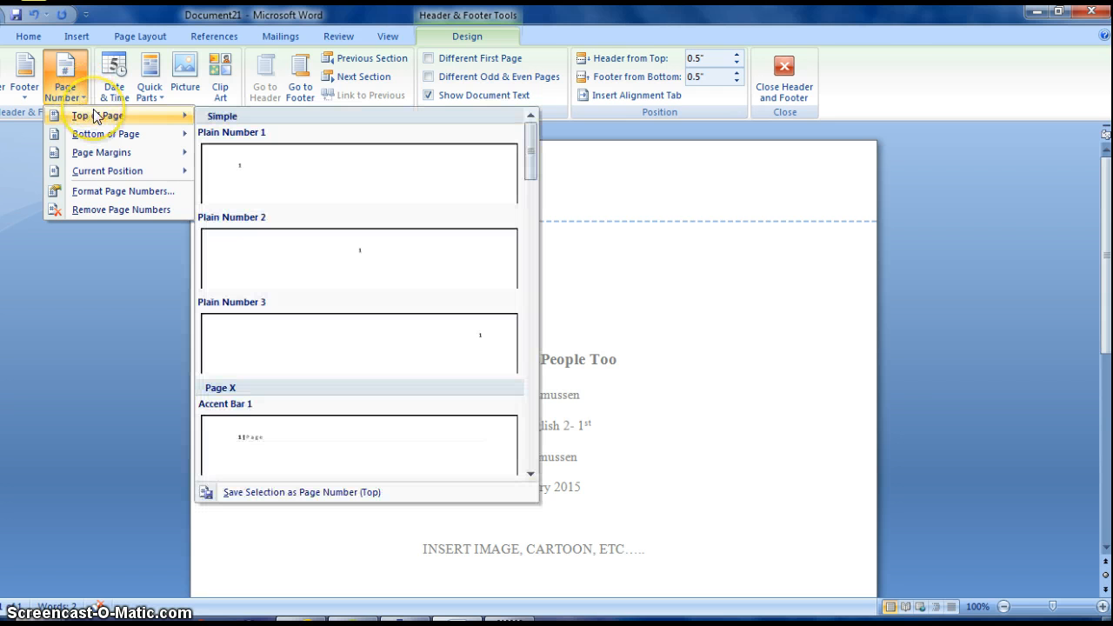
click(424, 331)
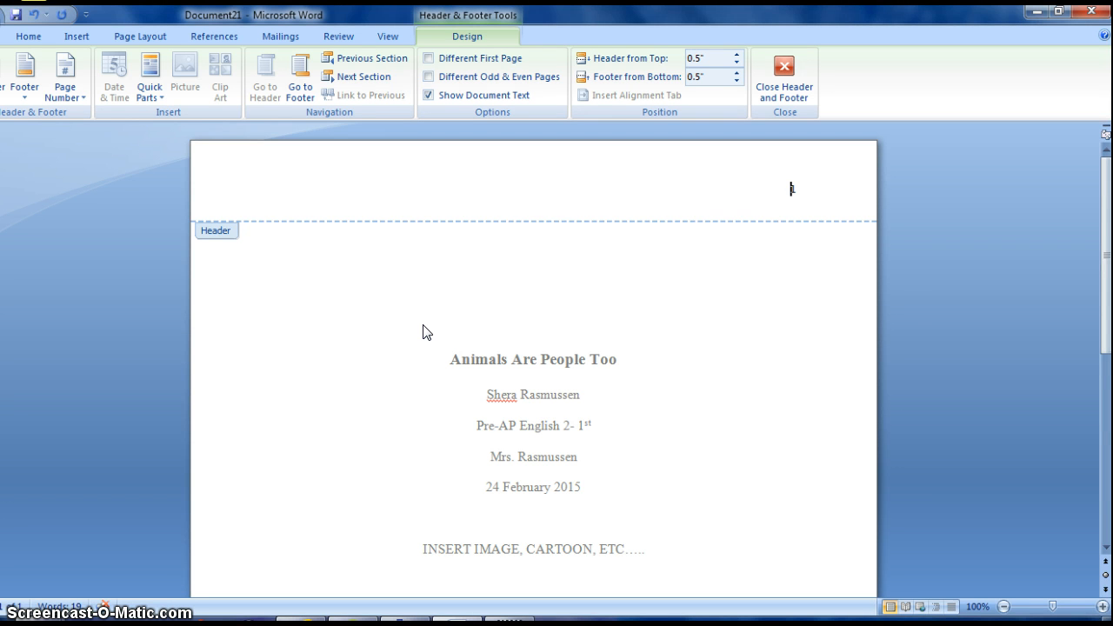
Put the student's surname before the page number, format the header Times New Roman 12, and close it.
text(Rasmussen)
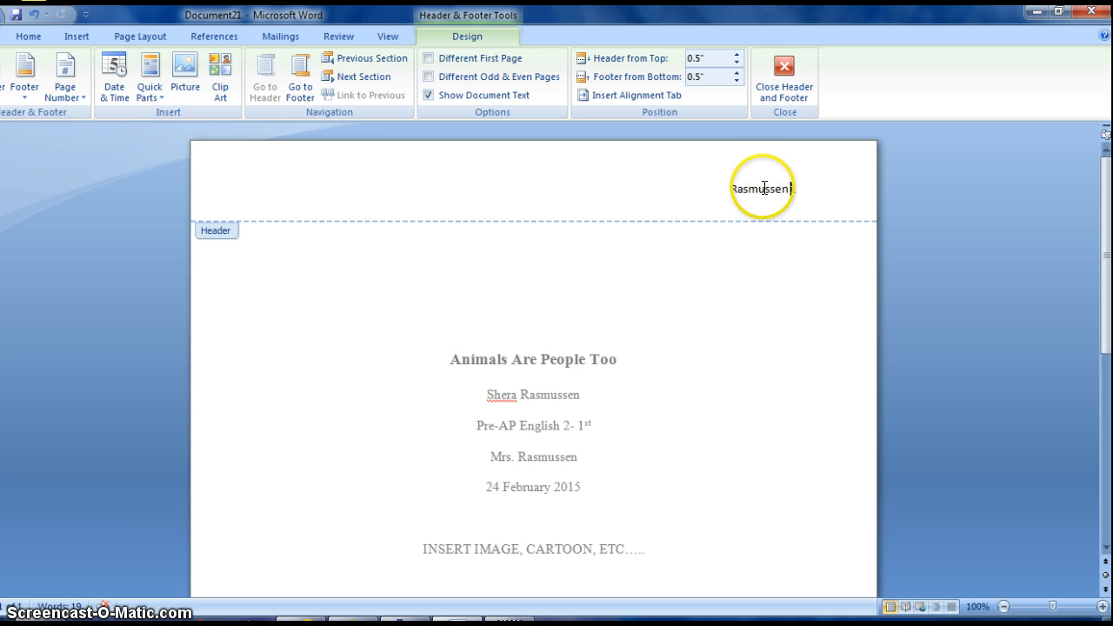
drag(731, 189, 796, 188)
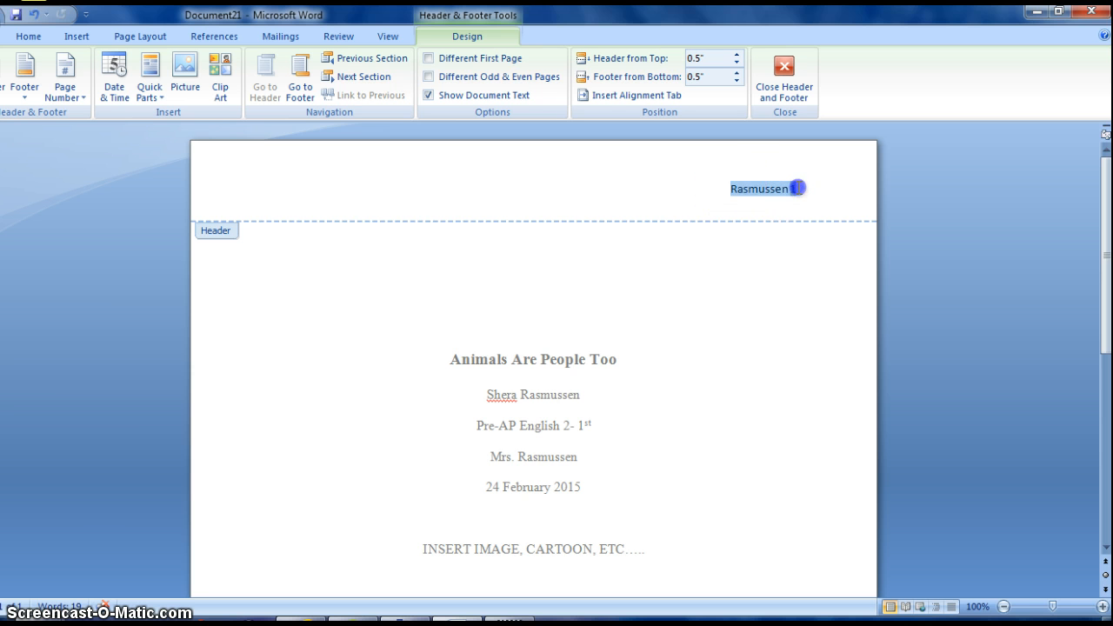
click(856, 143)
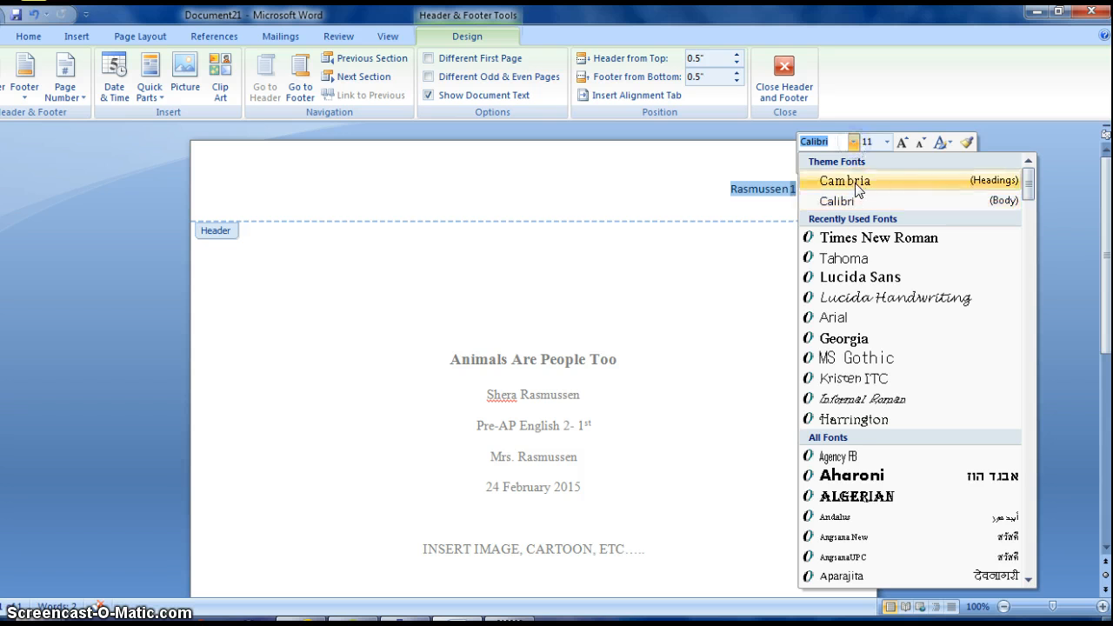
click(855, 239)
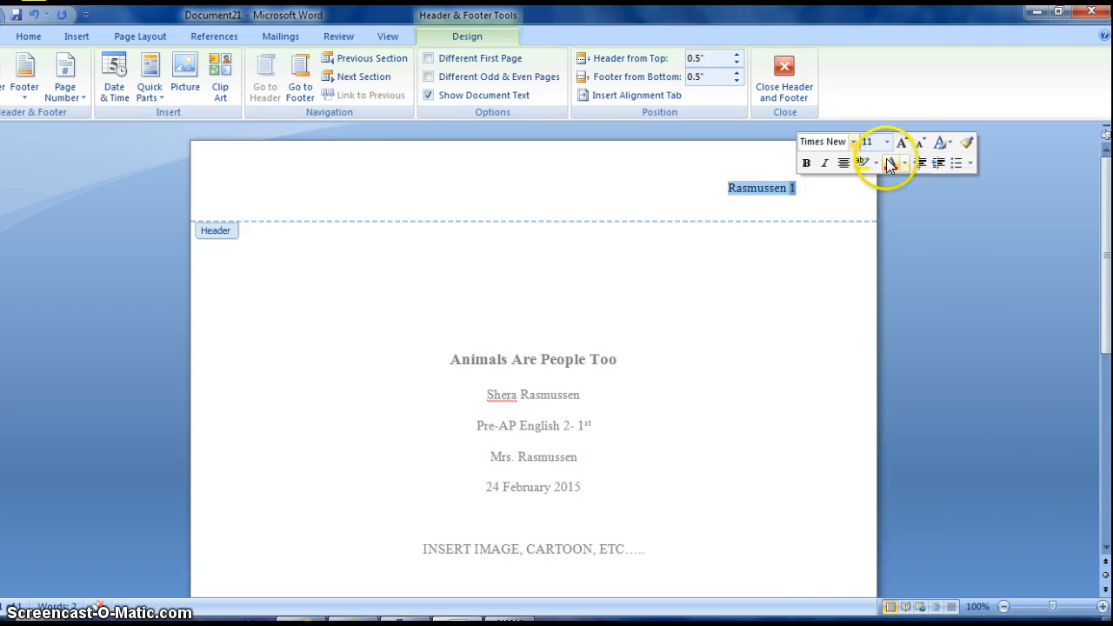
click(886, 141)
click(871, 218)
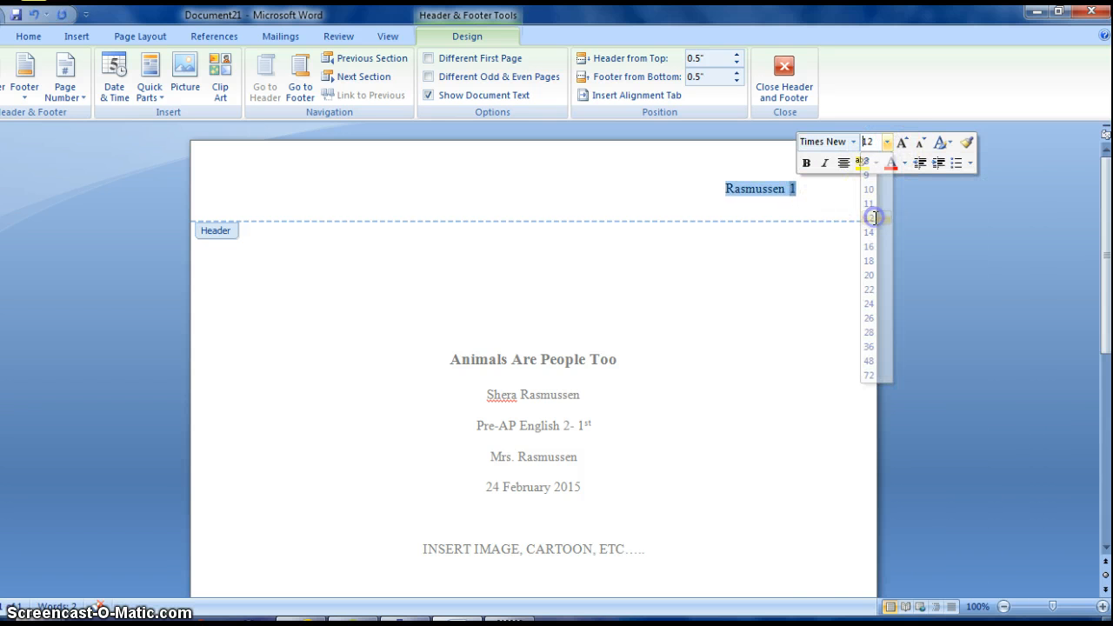
double_click(821, 300)
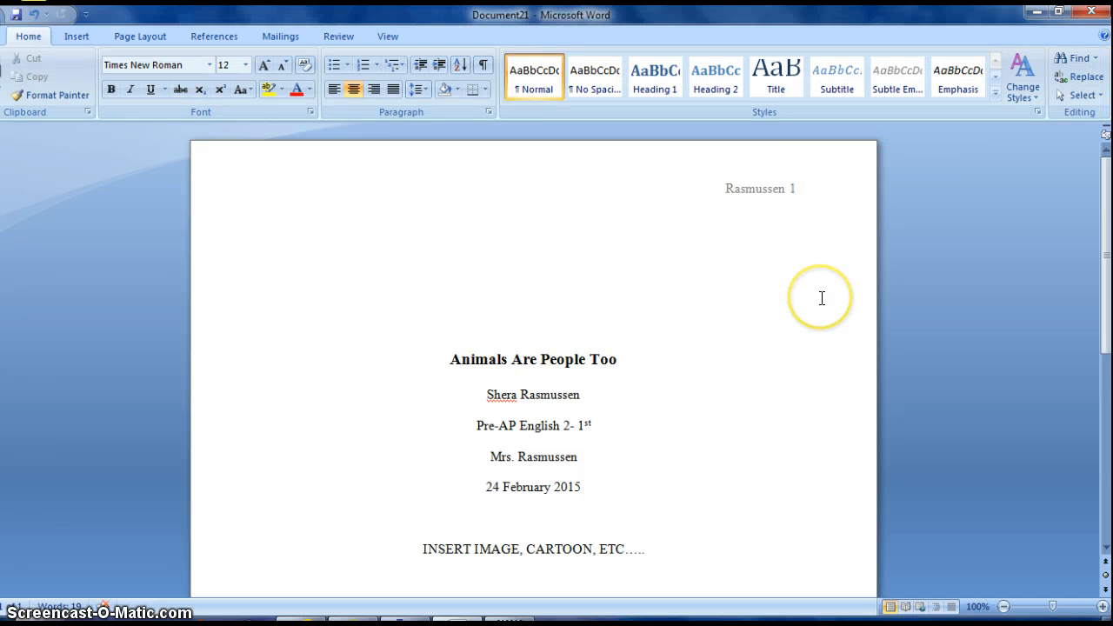
click(769, 288)
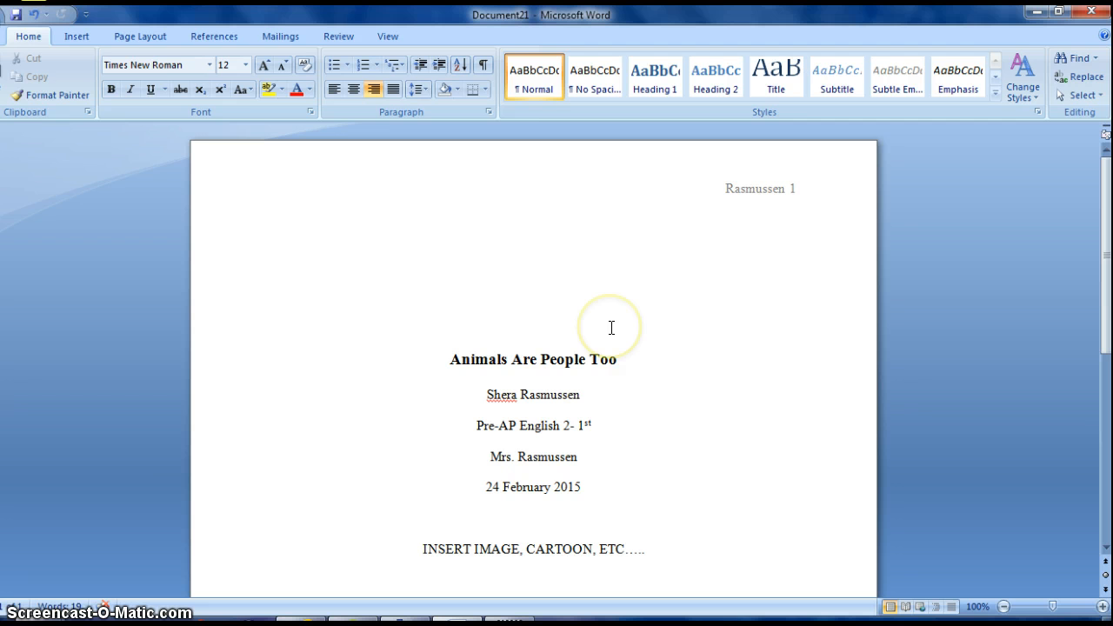
Add blank lines after the title page content until page 2 begins.
click(791, 194)
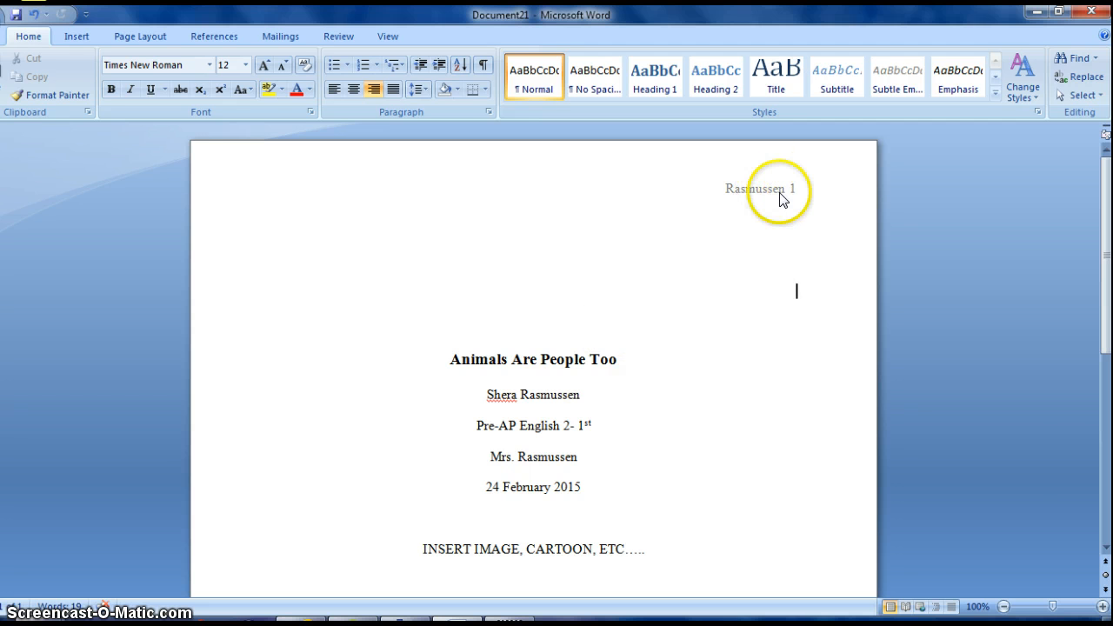
click(1105, 548)
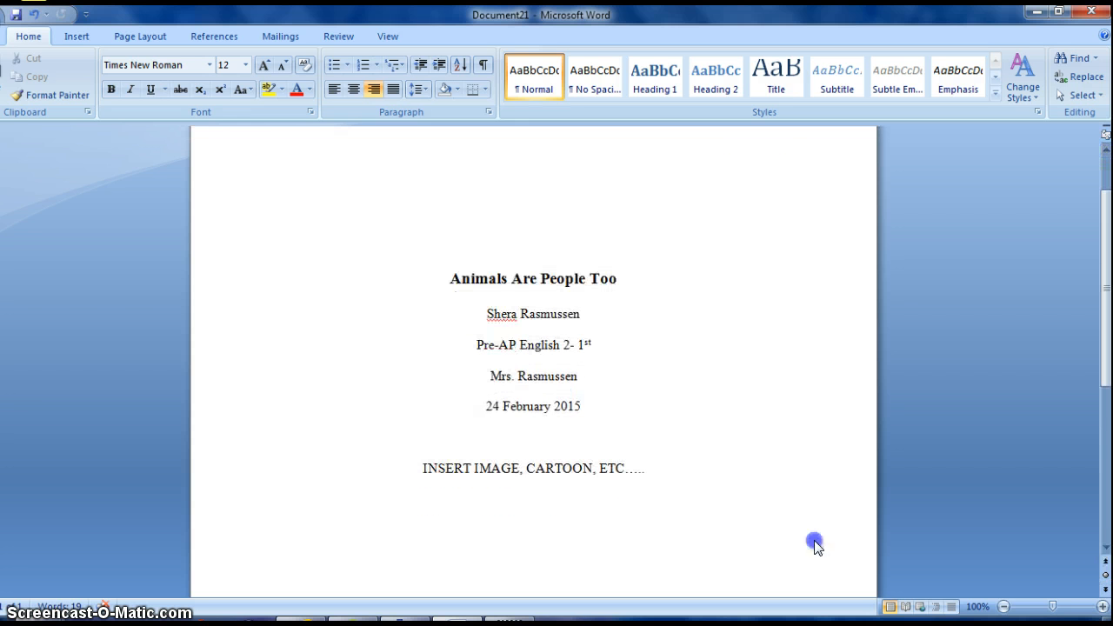
key(ctrl+e)
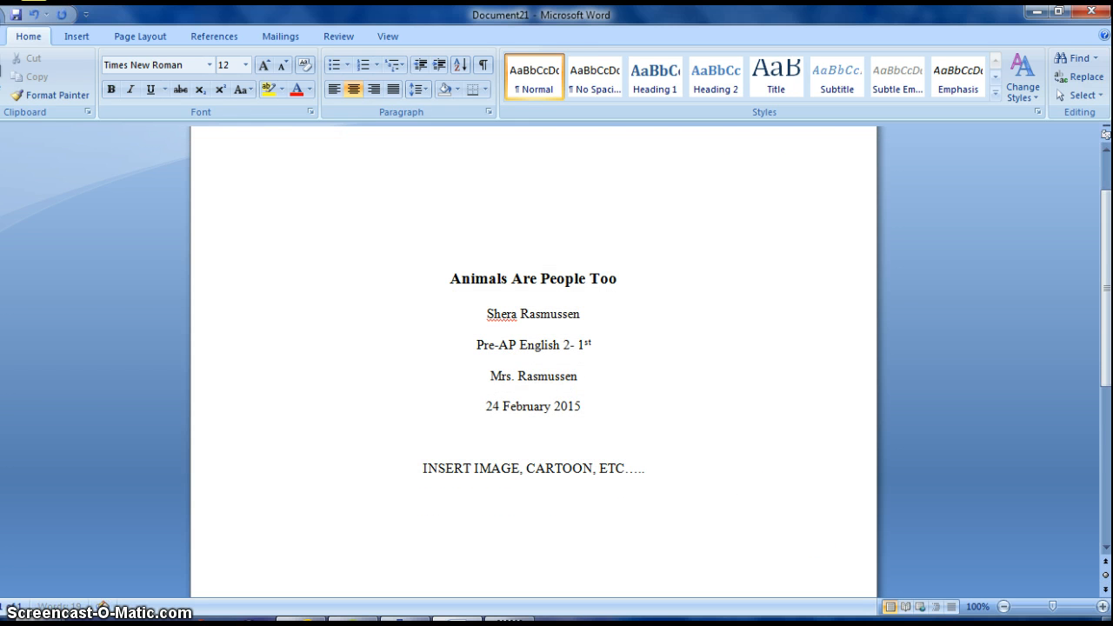
key(Return)
key(Return)
key(Return)
key(Return)
key(Return)
key(Return)
key(Return)
key(Return)
key(Return)
key(Return)
key(Return)
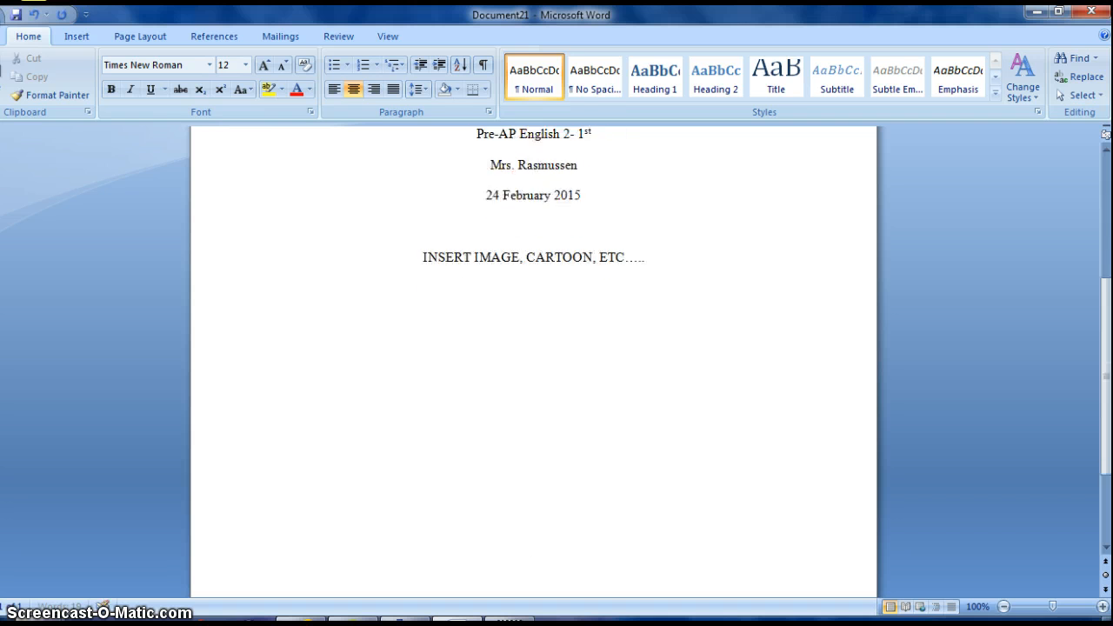
key(Return)
key(Return)
key(Return)
key(Return)
key(Return)
key(Return)
key(Return)
key(Return)
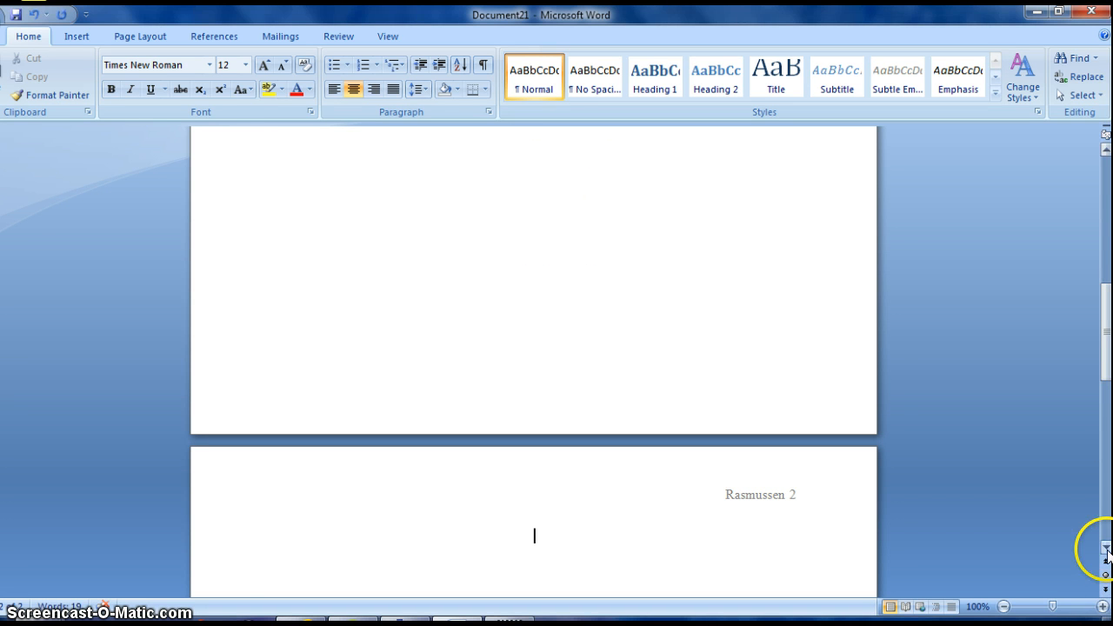
drag(1107, 550, 1108, 553)
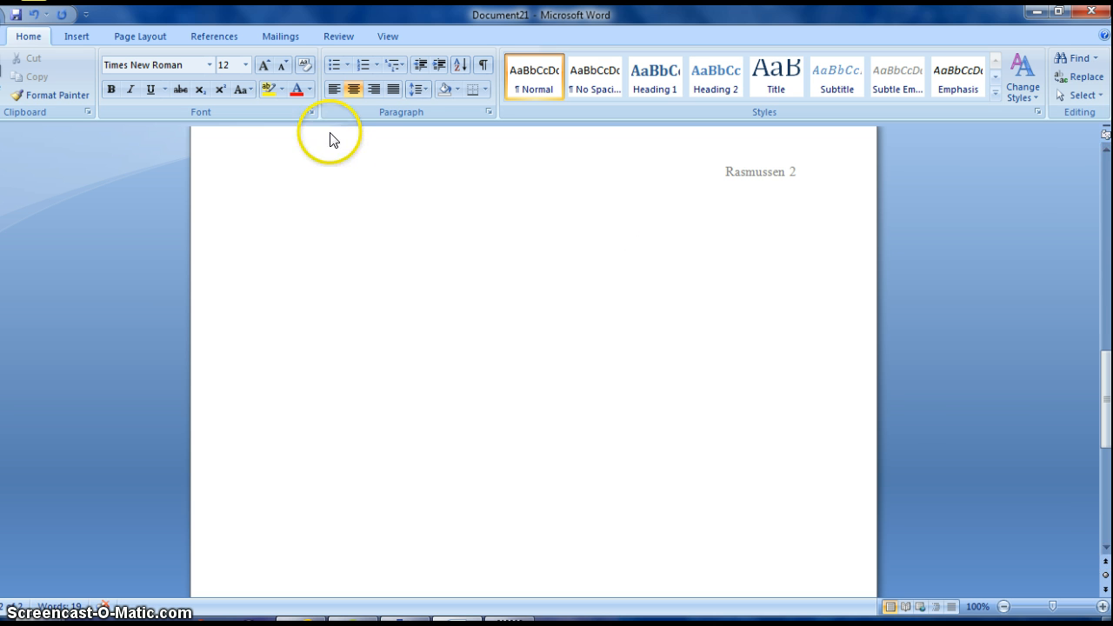
Left-align page 2 and type the student's name and 'Pre-AP English 2- 1st' heading lines.
click(333, 90)
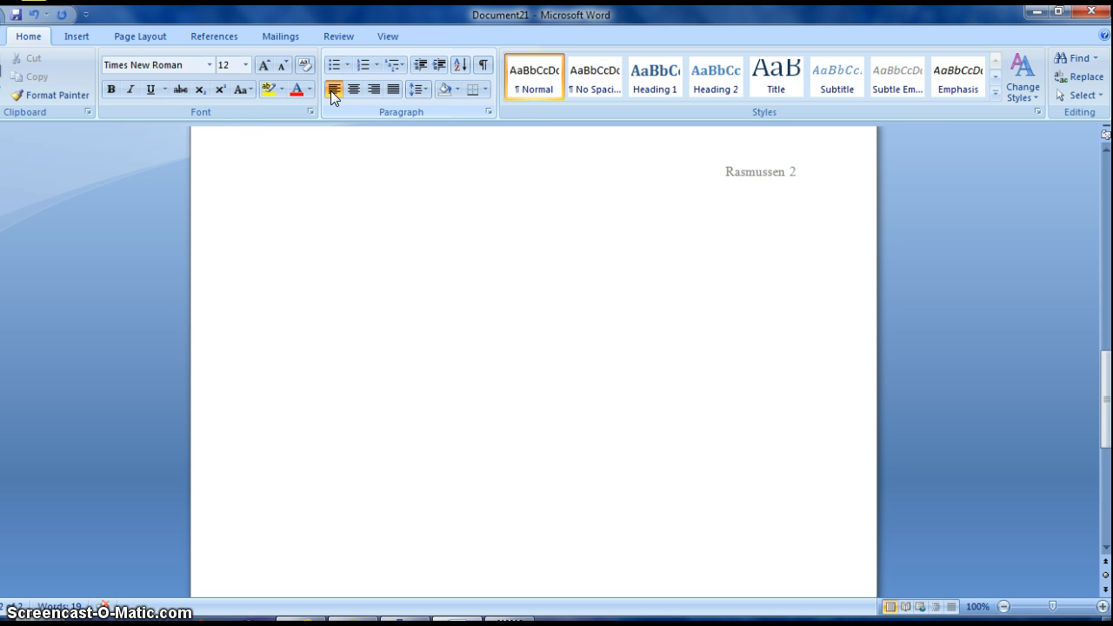
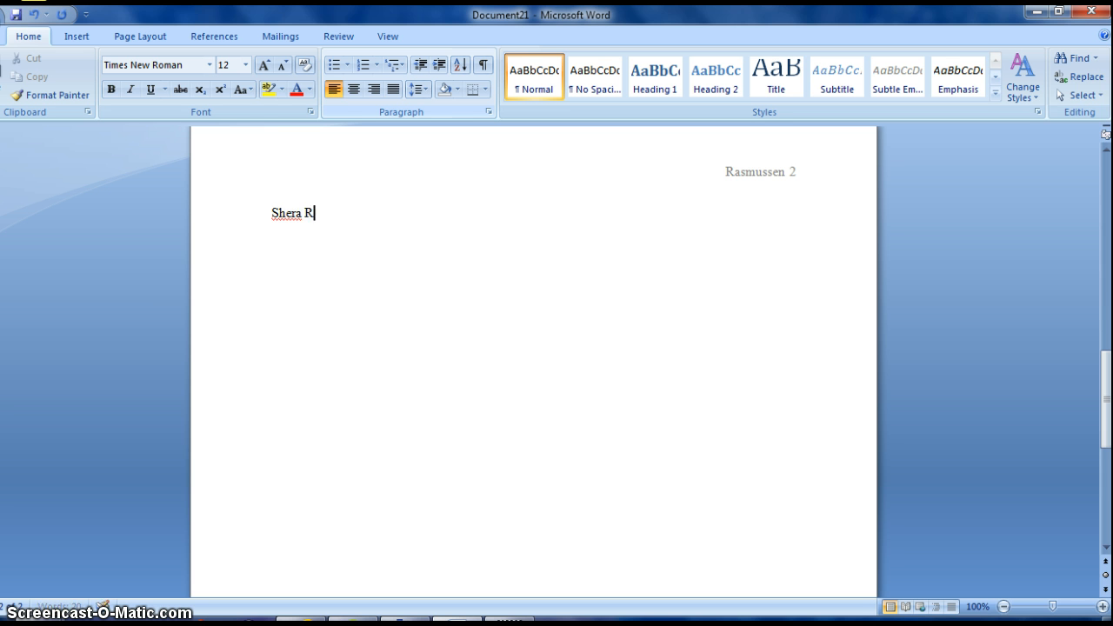
key(Return)
text(Pre-AP English 2-)
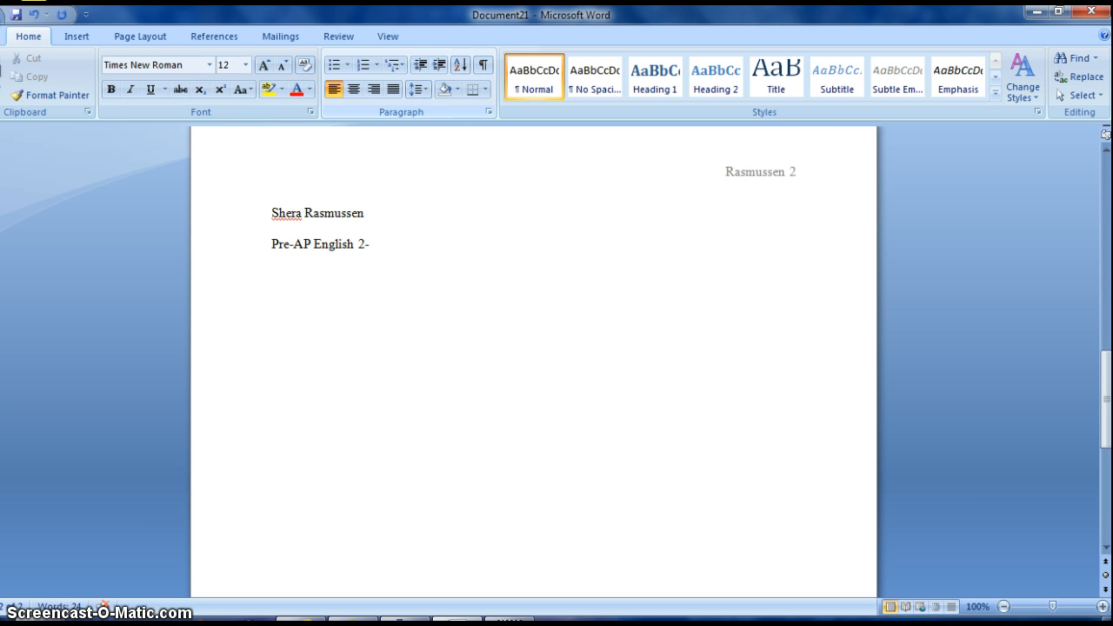
text( 1st)
key(Return)
Add the teacher's name and '24 February 2015' to complete the heading block.
text(Mrs.)
key(BackSpace)
text(. Rasmussen)
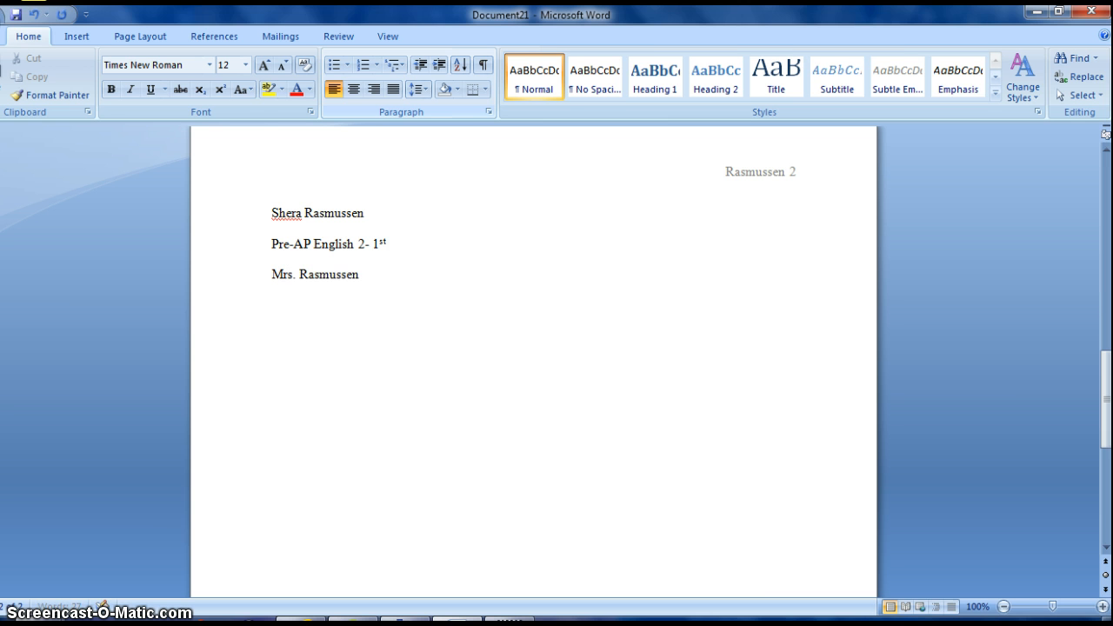
key(Return)
text(24 February 2015)
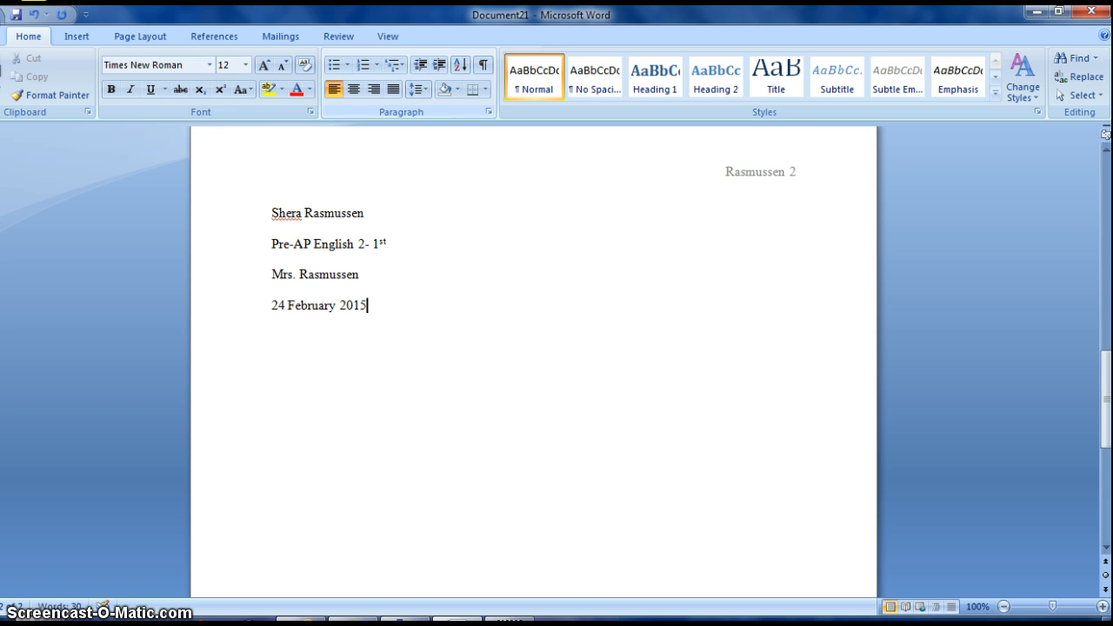
key(Return)
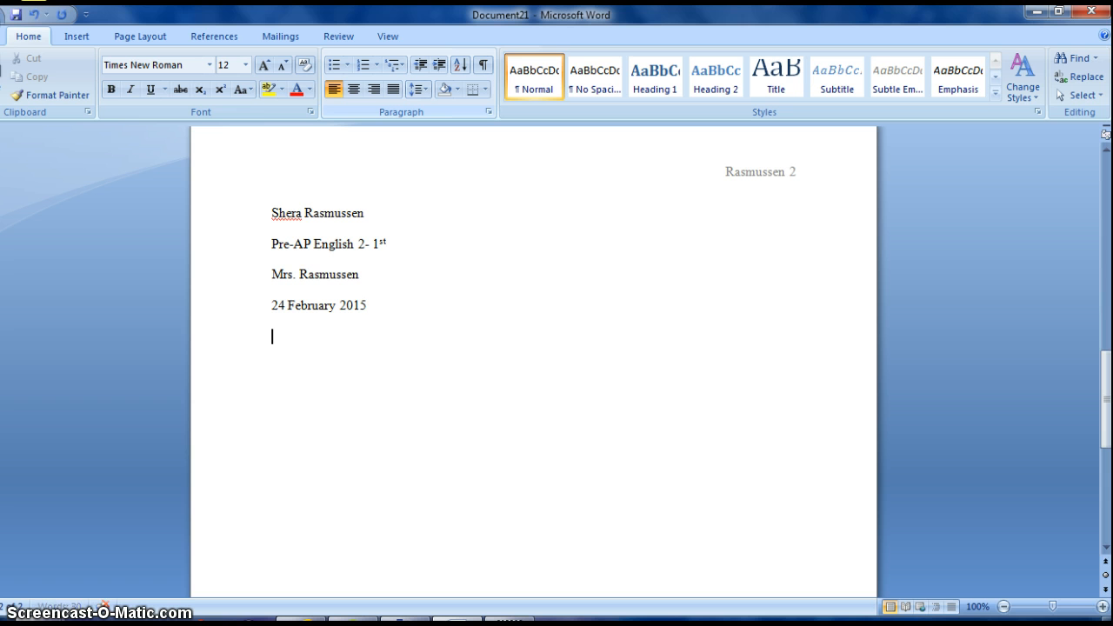
Add the centred title 'Animals Are People Too' with a left-aligned line beneath it.
click(354, 88)
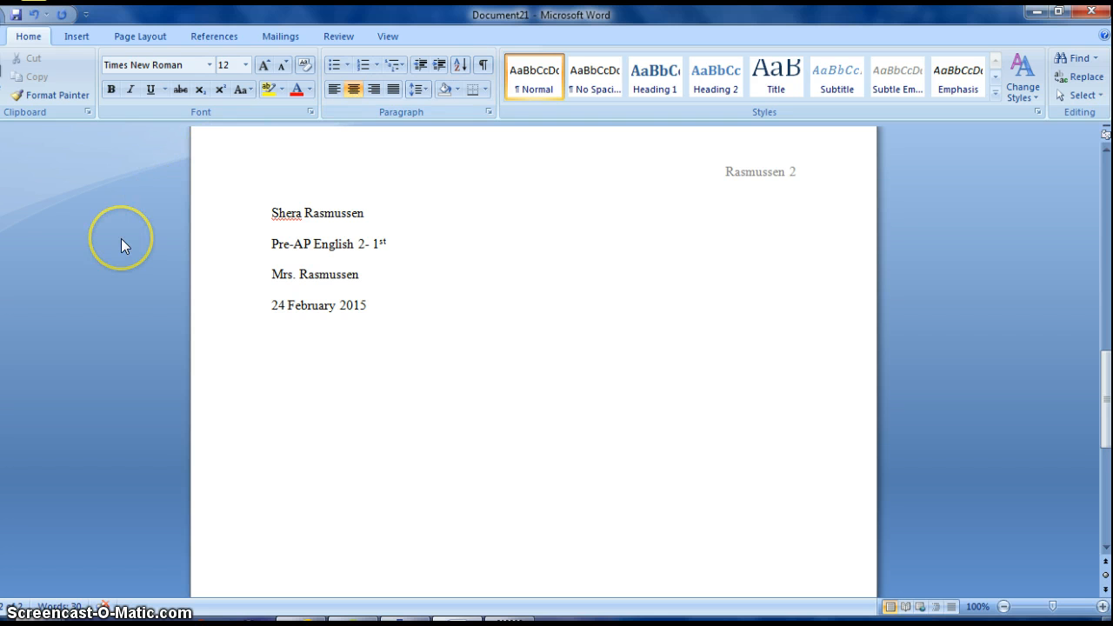
text(Animals A)
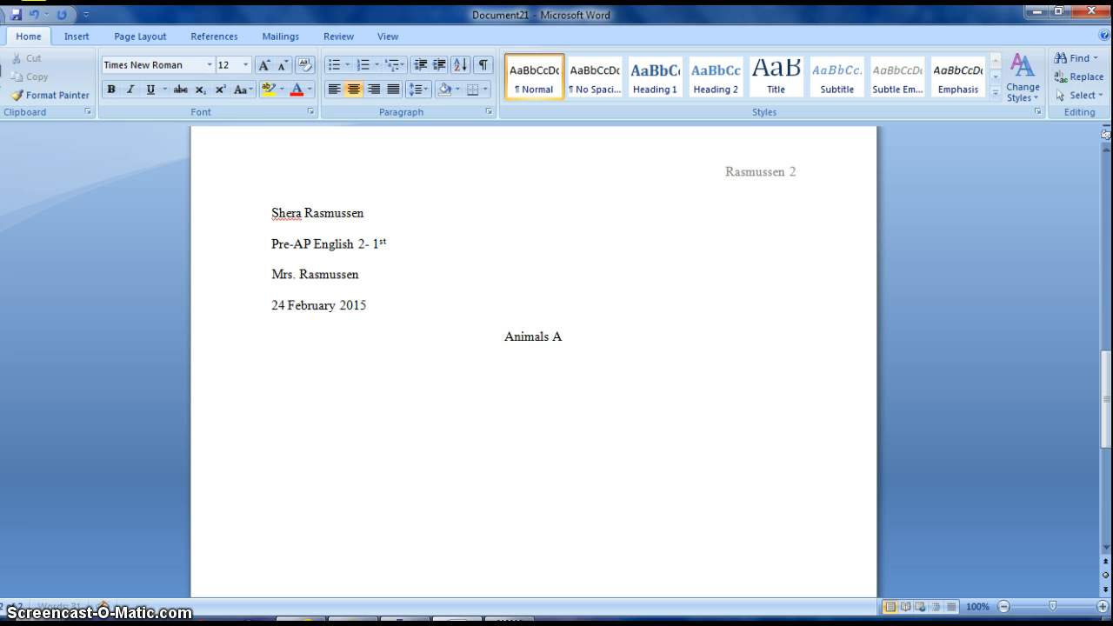
text(re Peop)
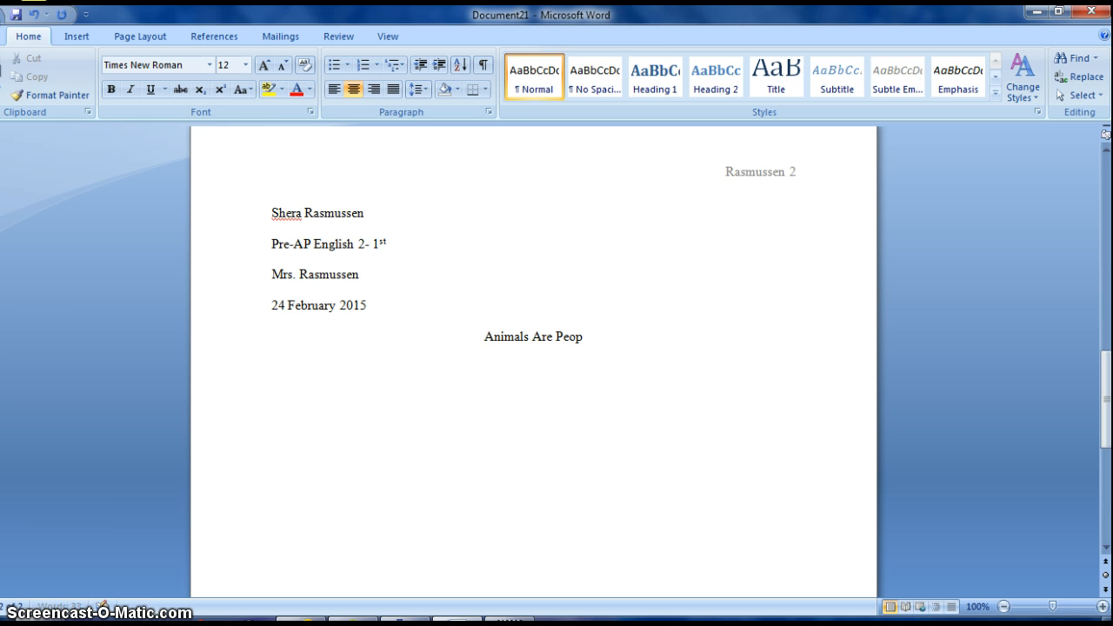
text(le Too)
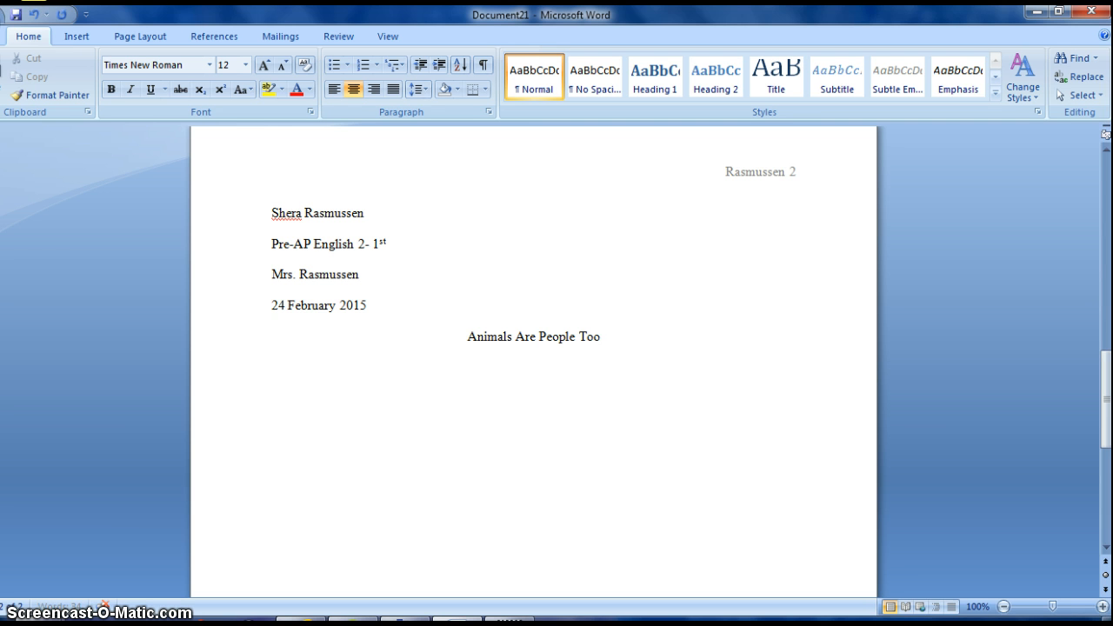
key(Return)
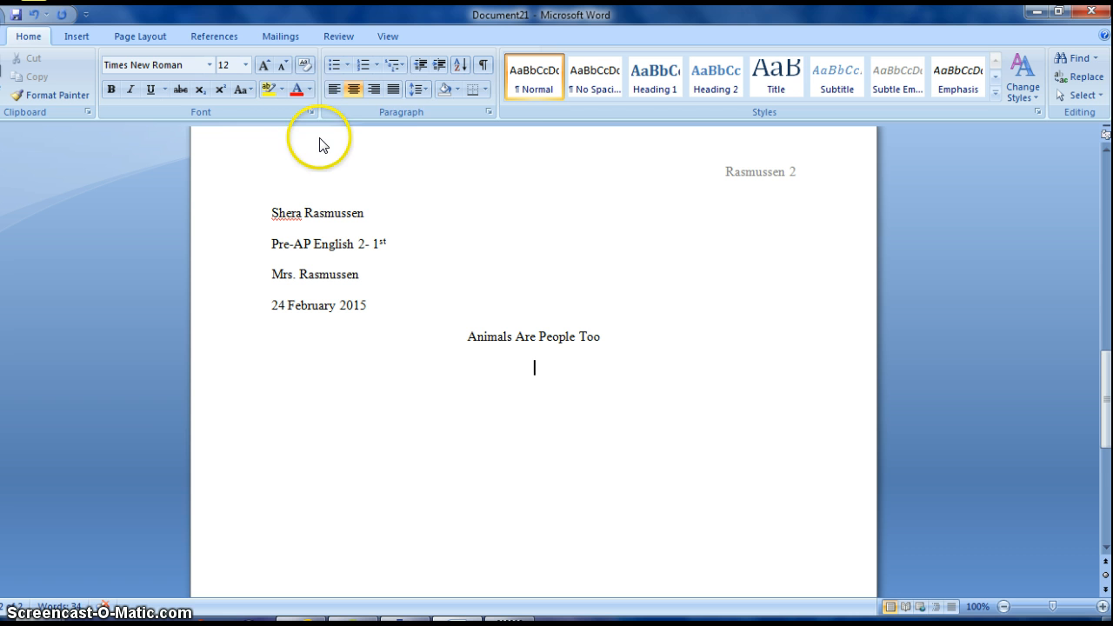
click(332, 90)
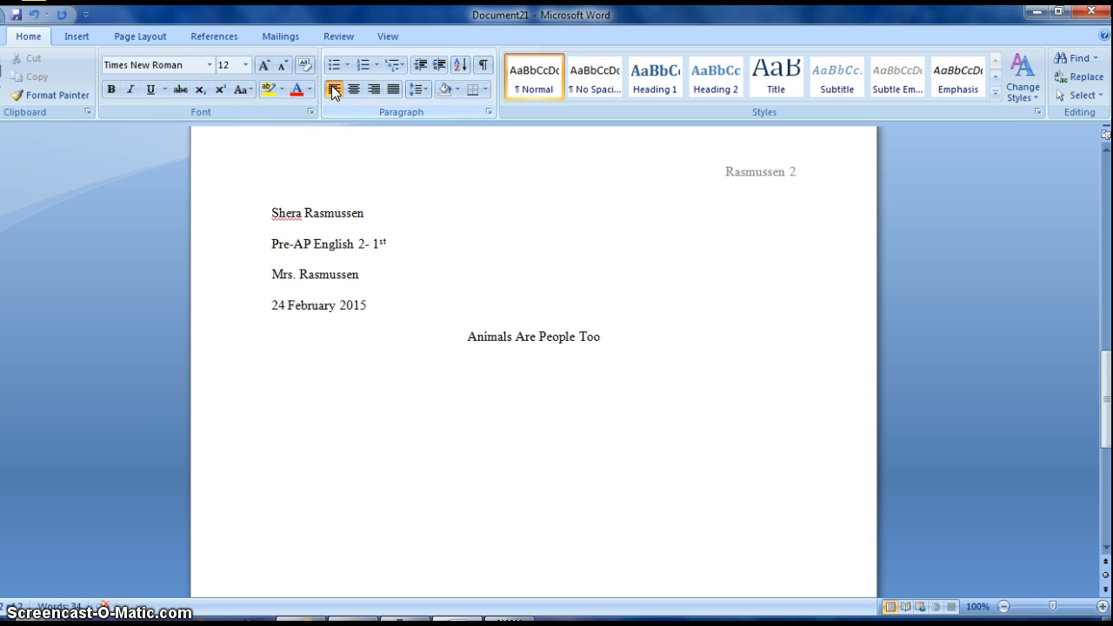
Type the indented sentence 'It is often said that animals are simply humans in another form....'.
click(1106, 548)
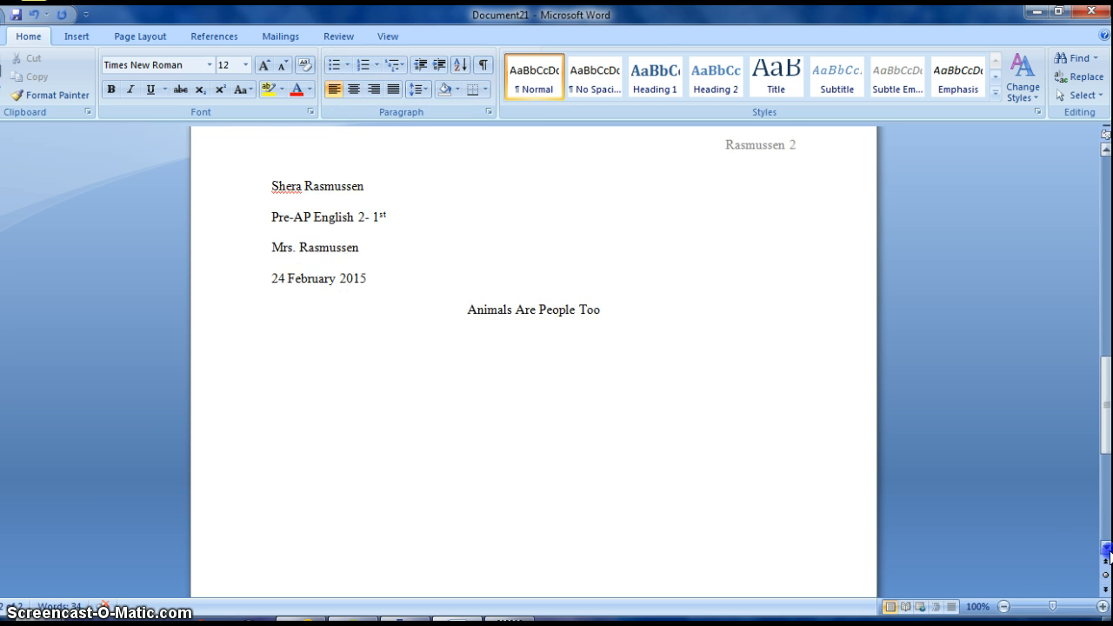
click(1106, 548)
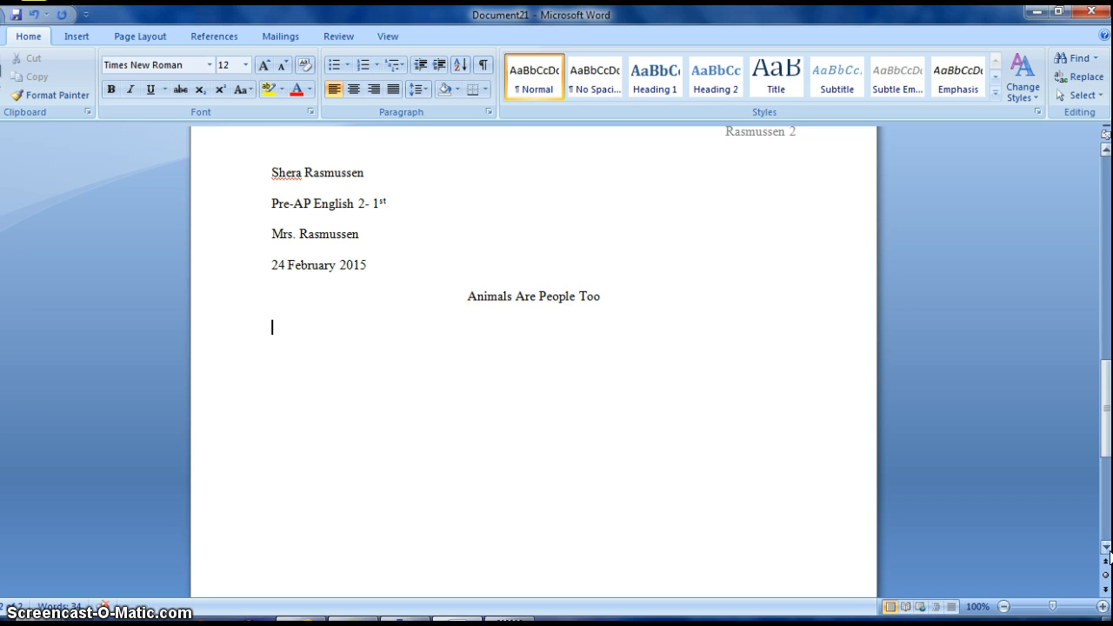
text(It is often said th)
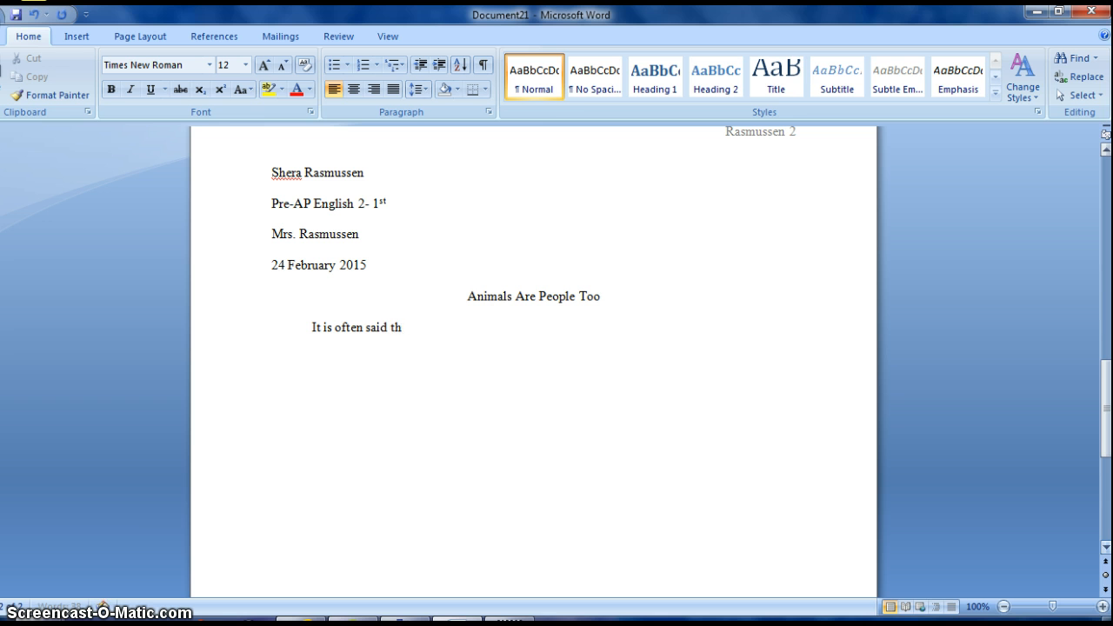
text(at animals  are simply)
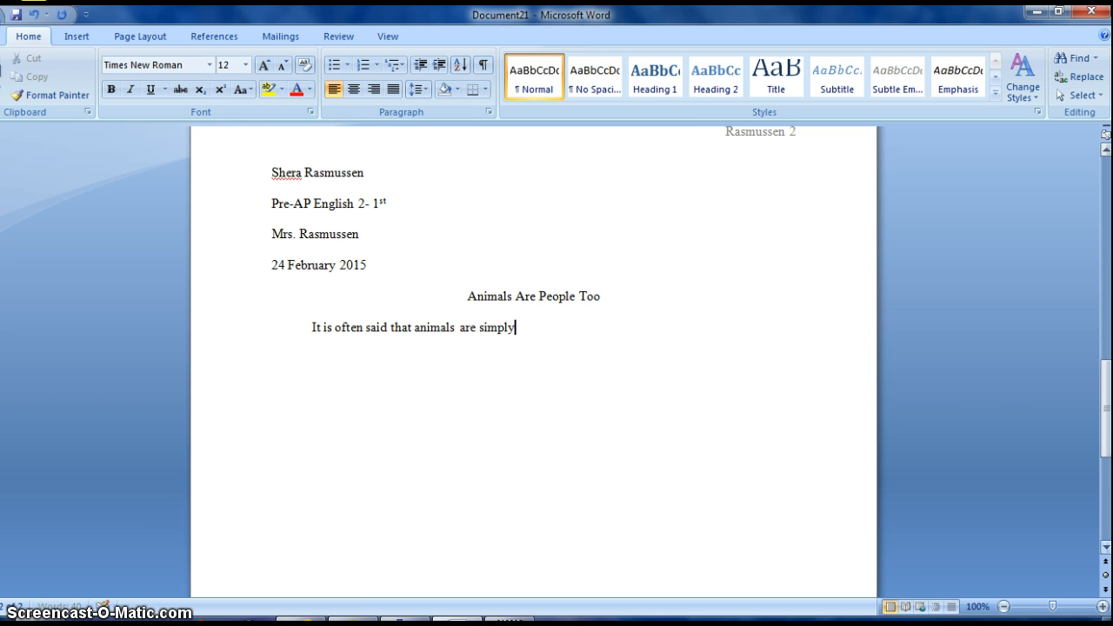
text(  humans in another form...)
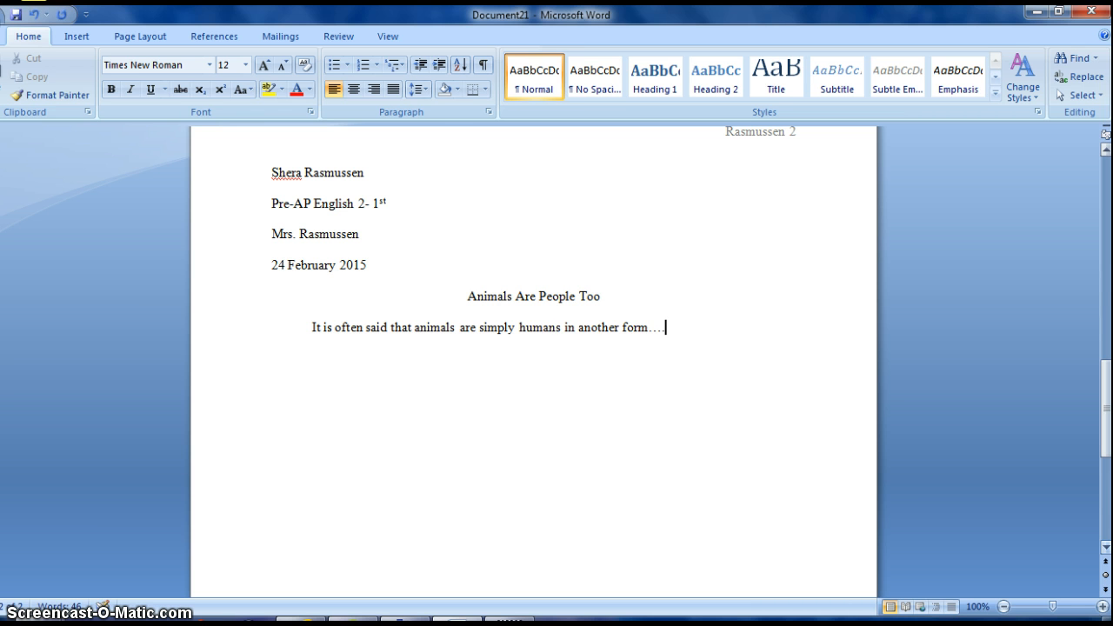
text(.)
key(Return)
Start a third page after the end of page 2.
scroll(534, 361, down, 8)
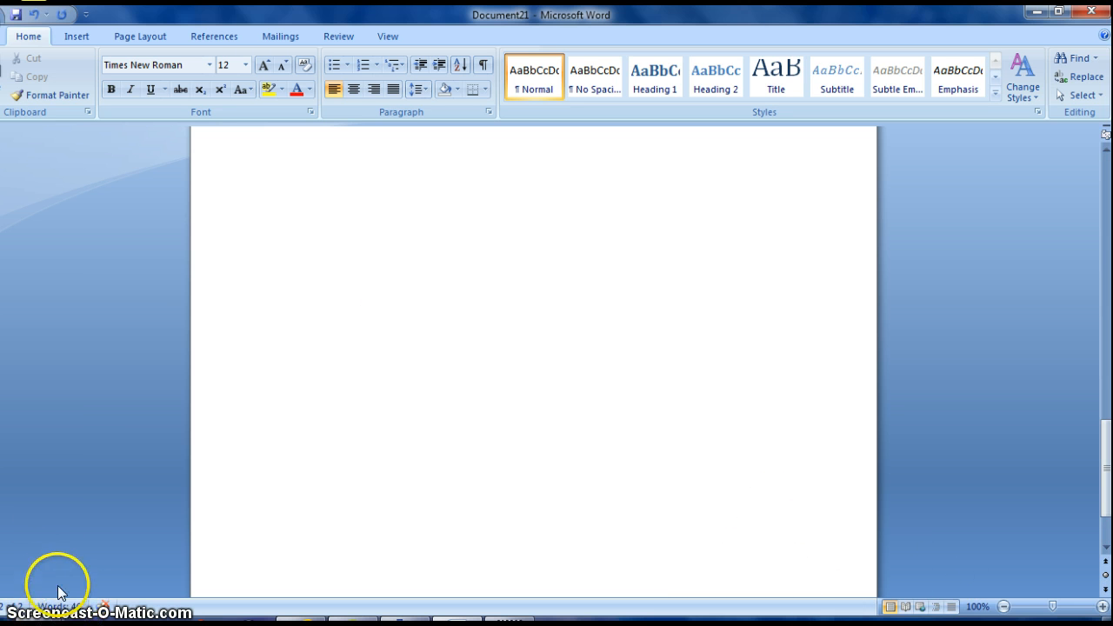
click(272, 565)
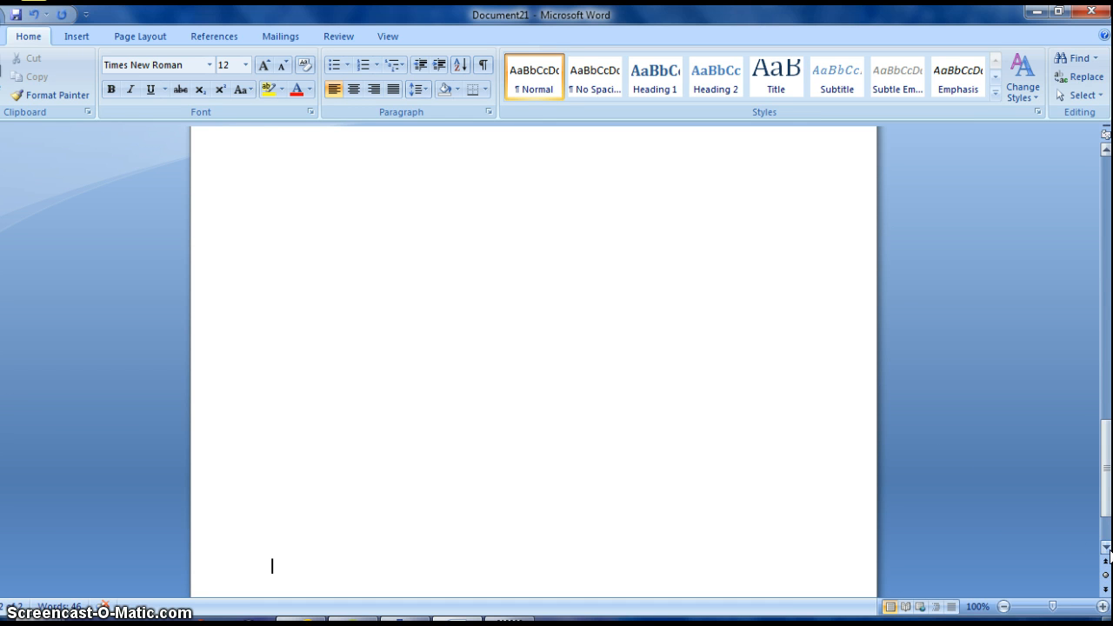
key(Return)
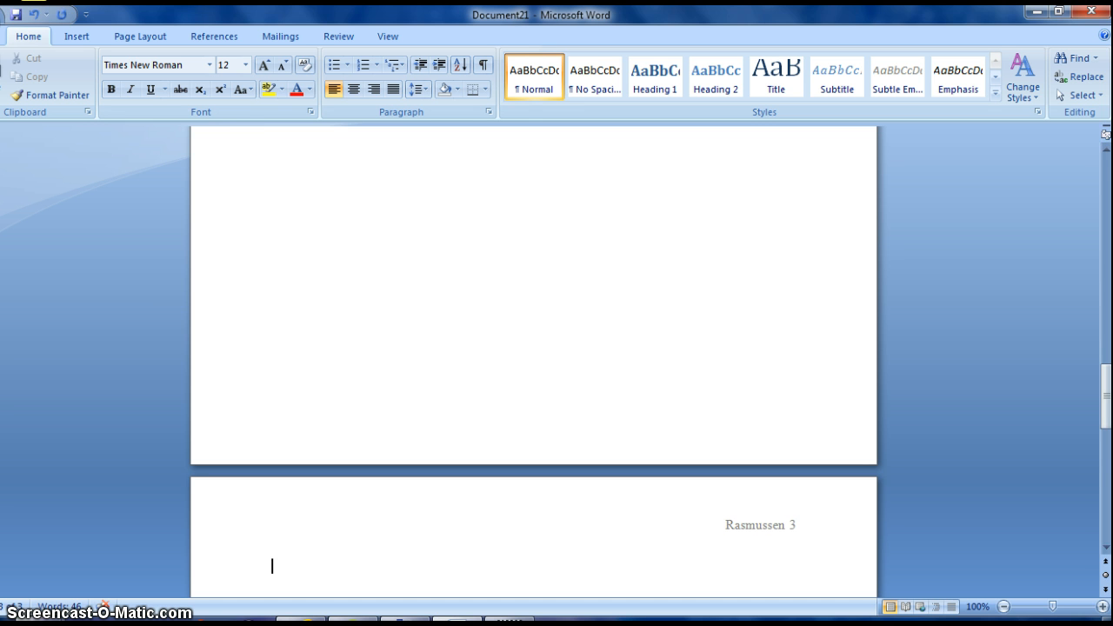
click(1106, 547)
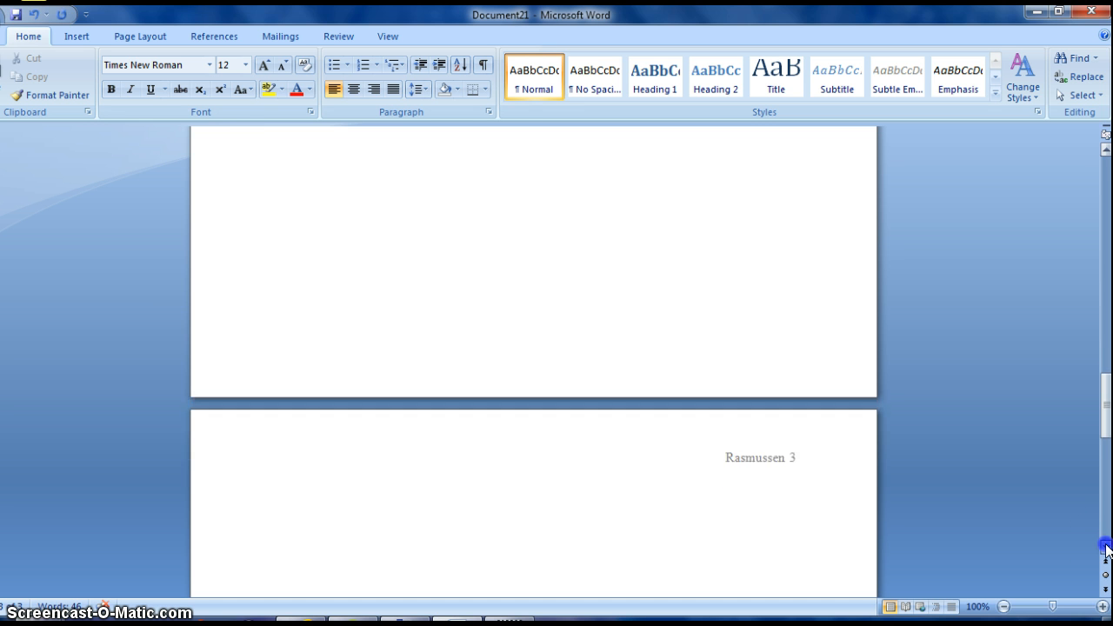
click(1106, 547)
click(1105, 547)
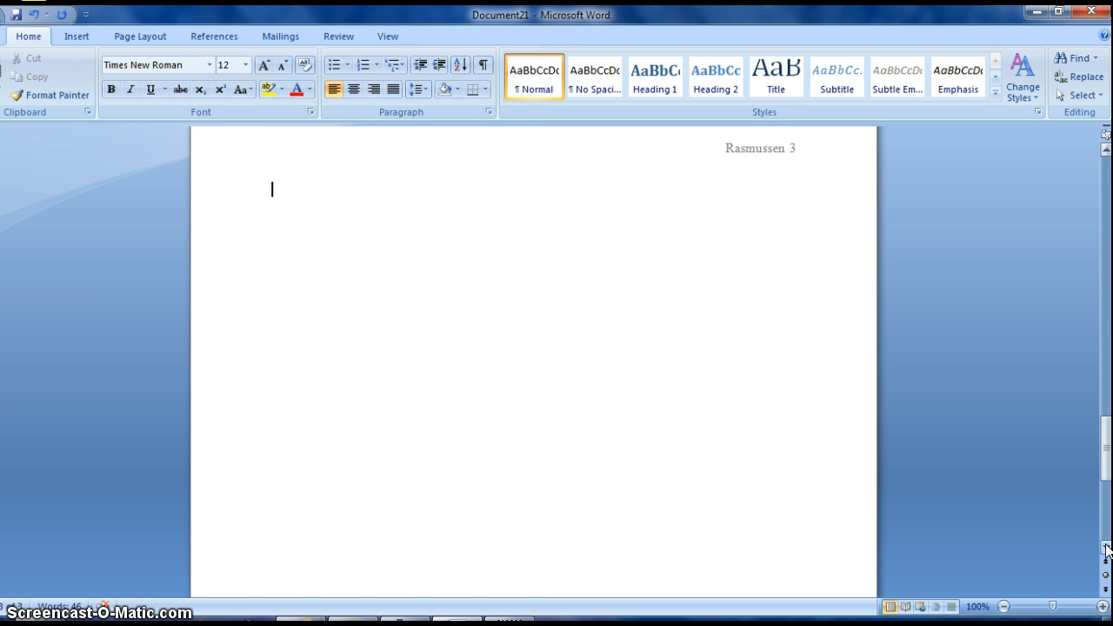
Add a centred 'Works Cited' heading with a left-aligned line below it.
click(348, 87)
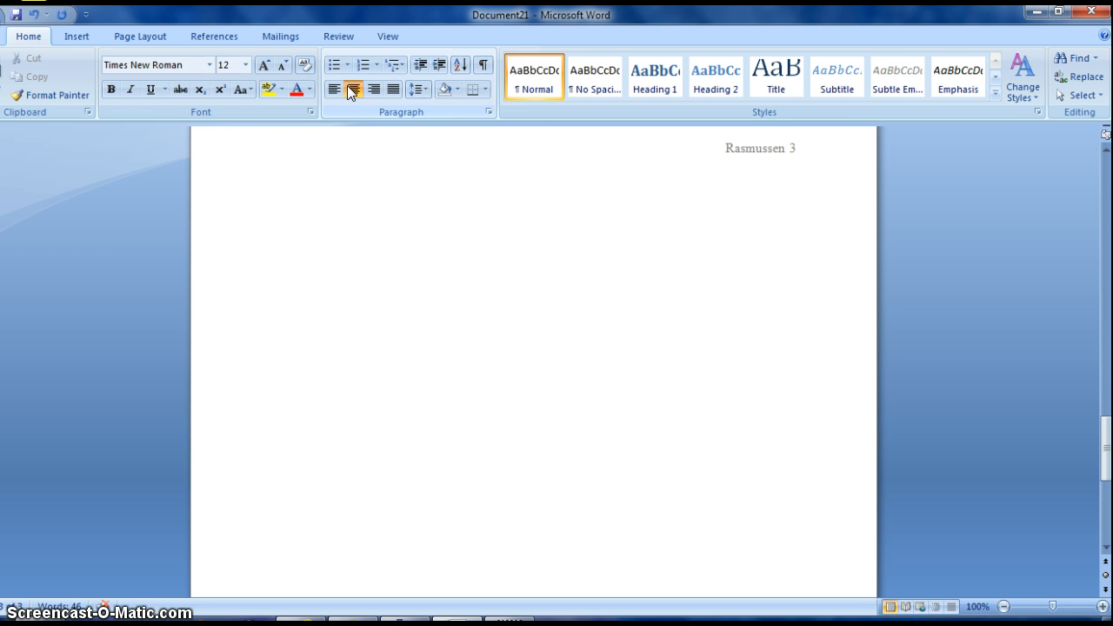
text(Works Cited)
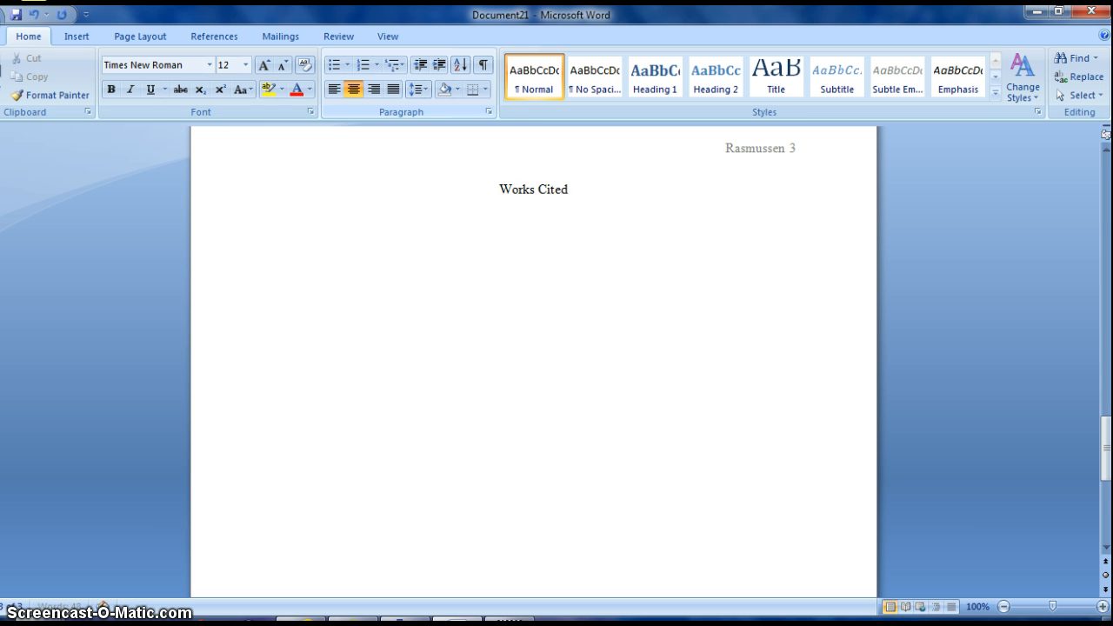
key(Return)
key(ctrl+l)
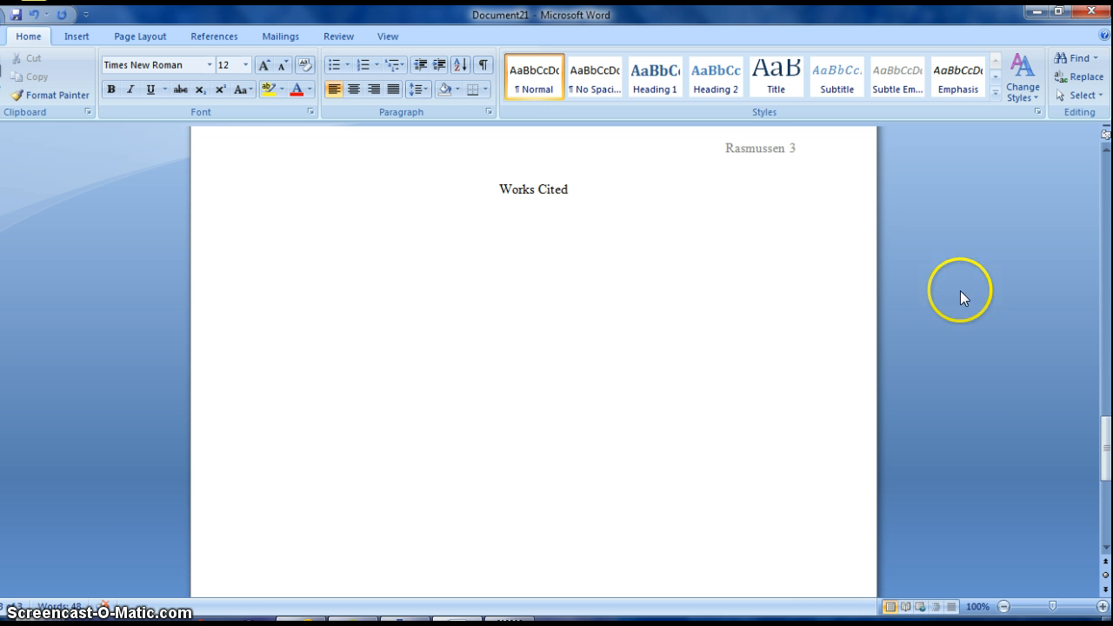
drag(1108, 449, 1106, 174)
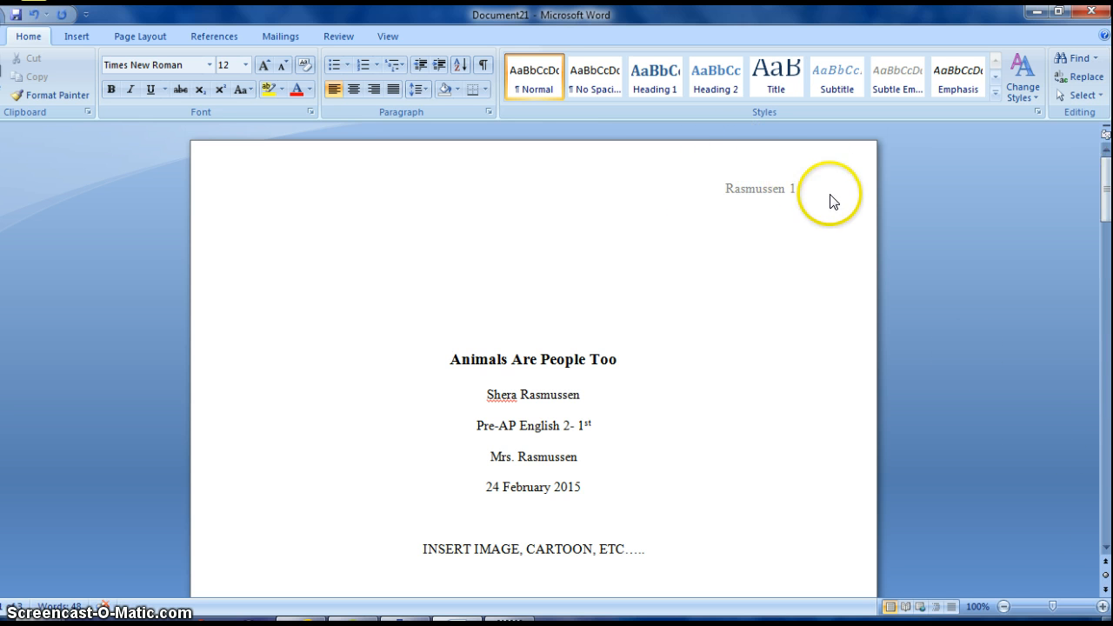
click(1107, 550)
click(1107, 550)
click(1107, 550)
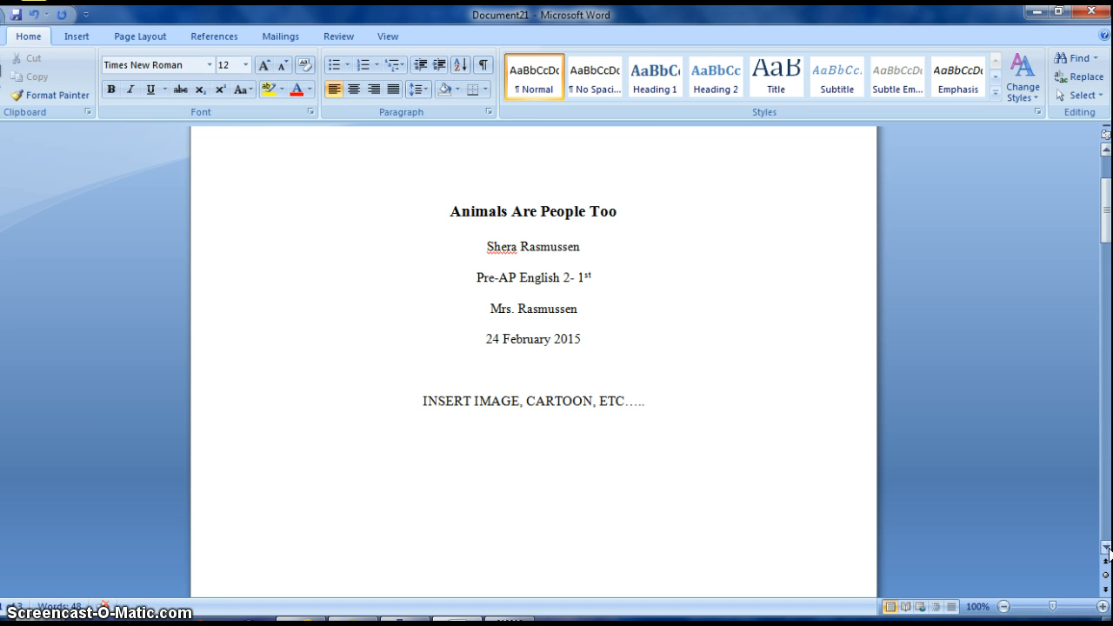
click(1107, 550)
click(1107, 550)
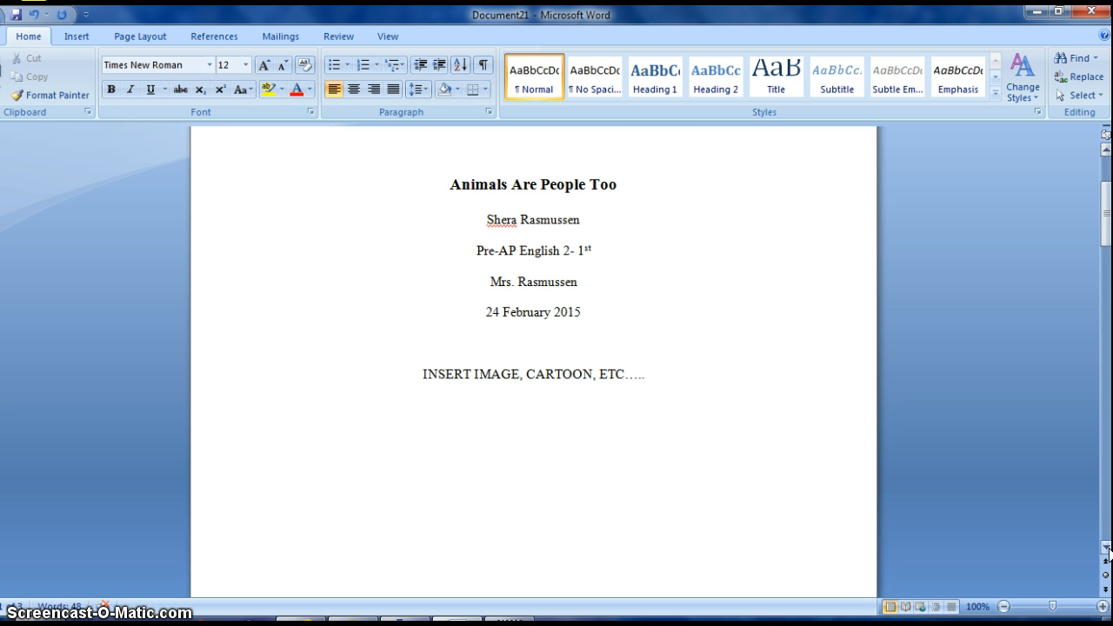
click(1107, 550)
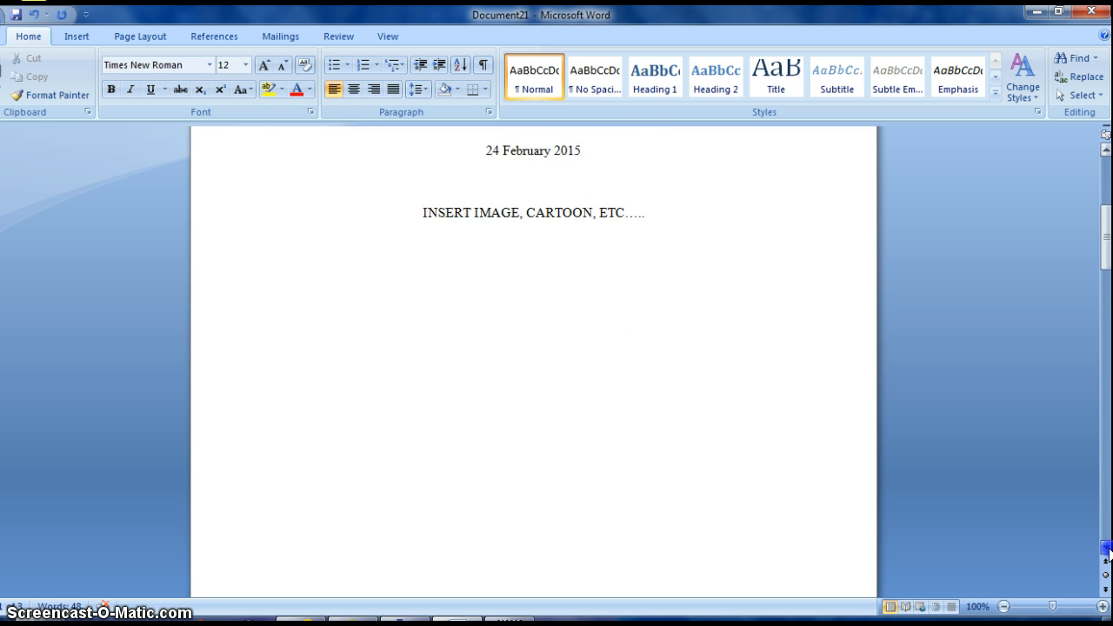
drag(1107, 549, 1107, 550)
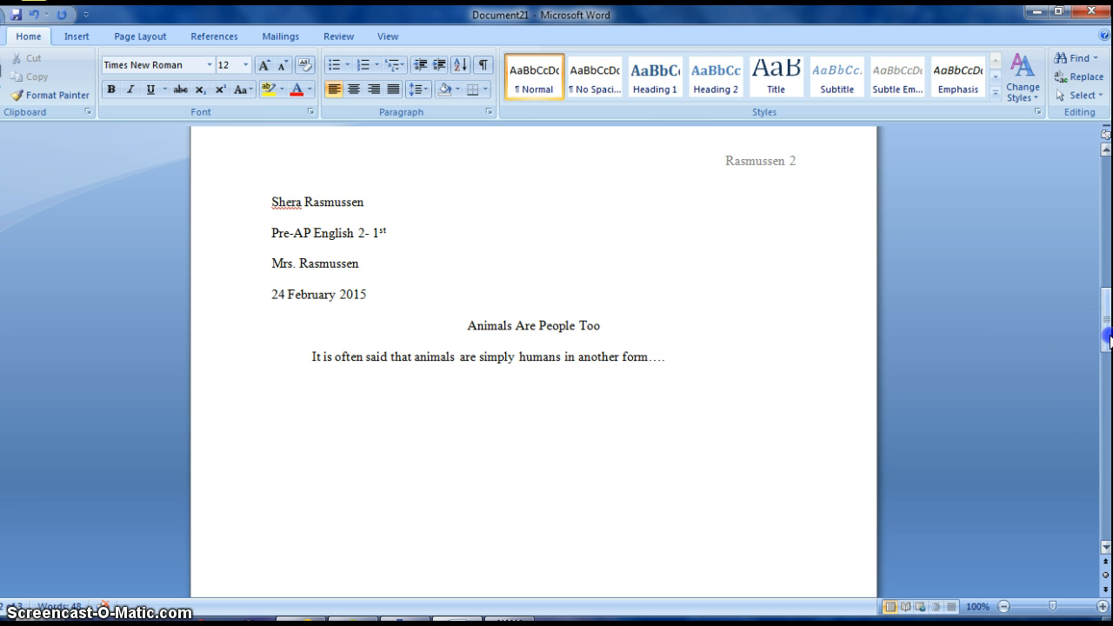
drag(1107, 339, 1108, 465)
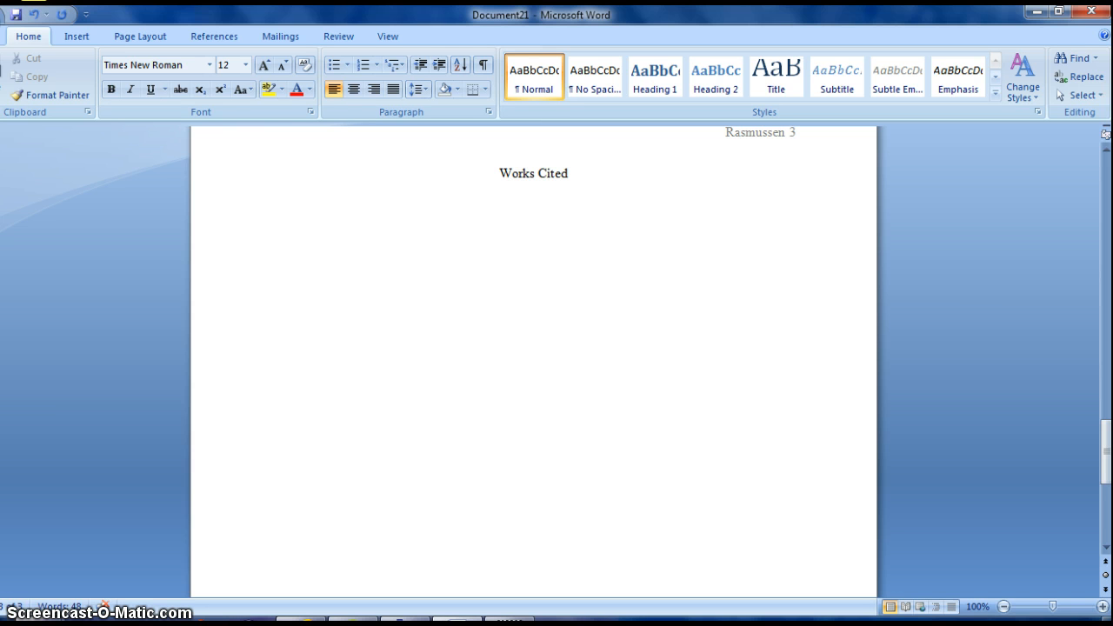